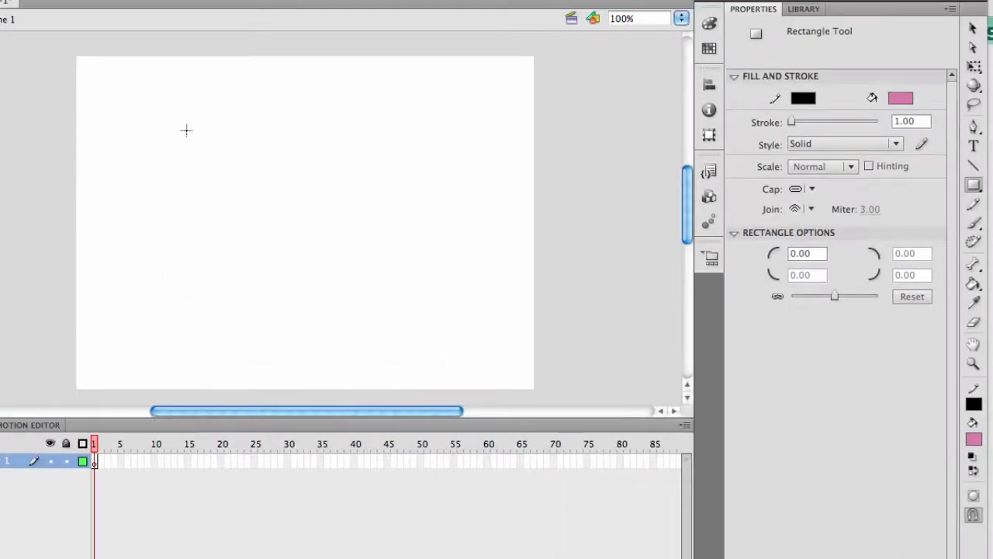
Draw a pink rectangle with a black outline, about 377 by 241 px, on the stage and select its fill and outline
mouse_move(187, 130)
mouse_down()
mouse_move(406, 249)
mouse_move(500, 330)
mouse_up()
click(973, 28)
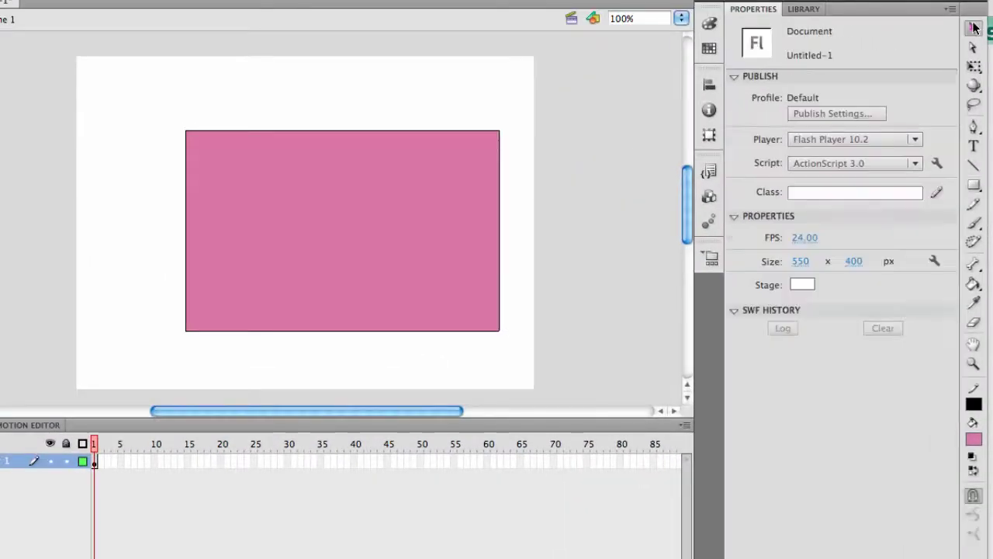
double_click(461, 148)
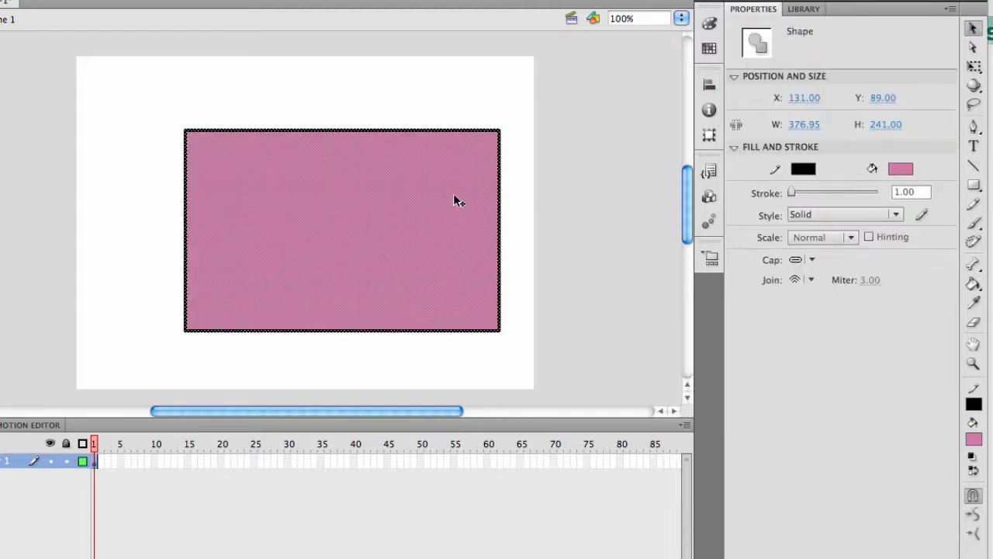
Set the fill color to dark olive #333300 and draw a circle about 179 px across over the pink rectangle
click(974, 440)
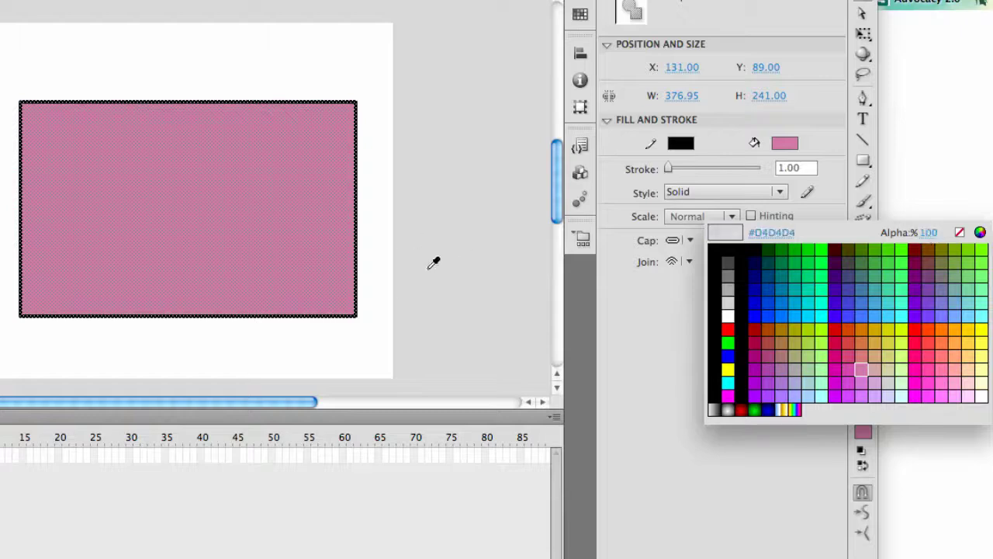
click(856, 248)
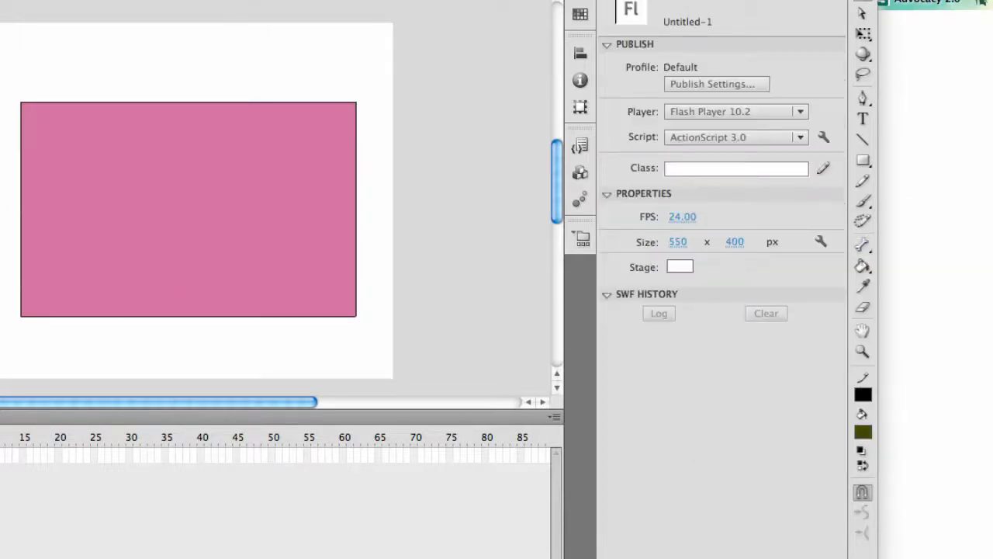
click(863, 160)
click(800, 180)
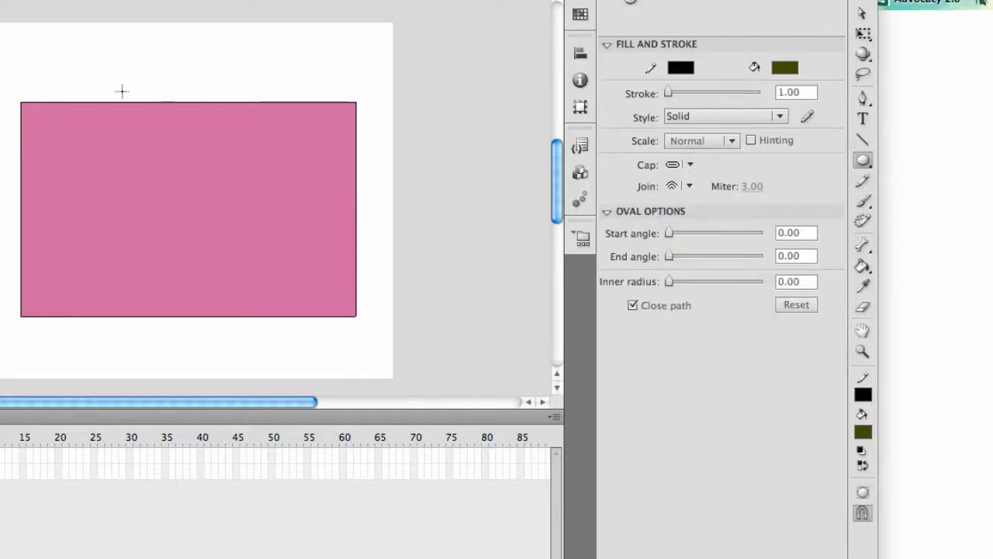
mouse_move(229, 169)
mouse_down()
mouse_move(317, 244)
mouse_move(252, 211)
mouse_up()
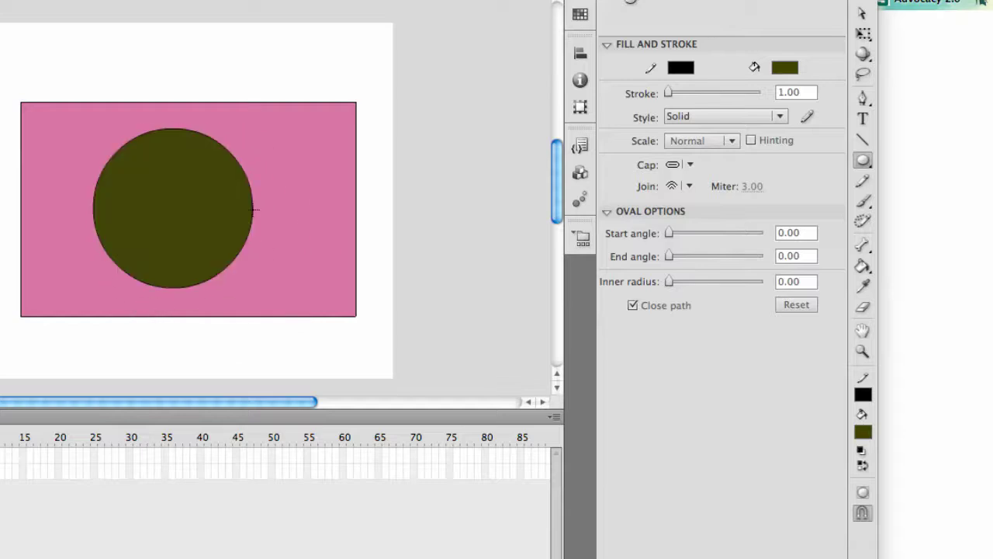
Move the olive circle with its outline to about X 70, Y 48 so it overlaps the rectangle's upper-left corner
click(863, 7)
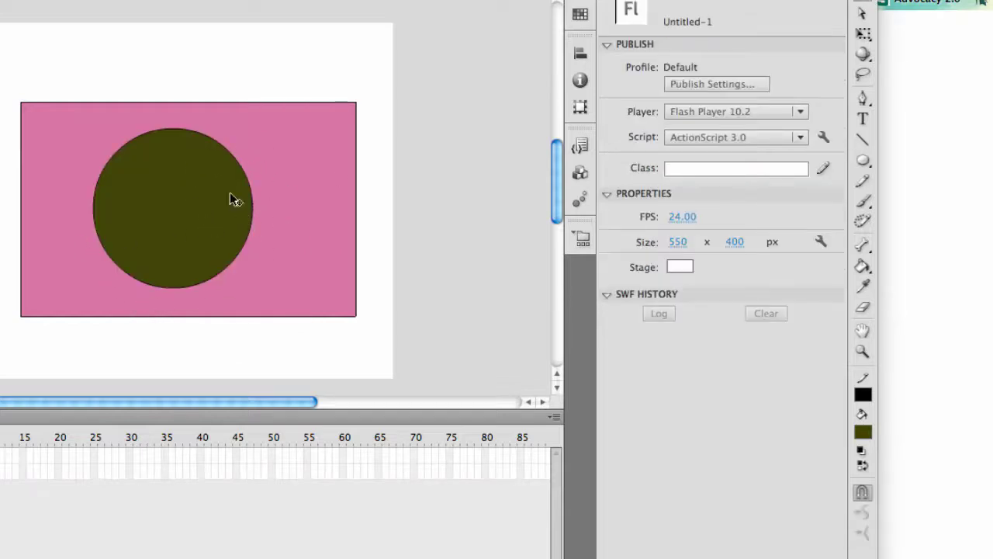
double_click(172, 183)
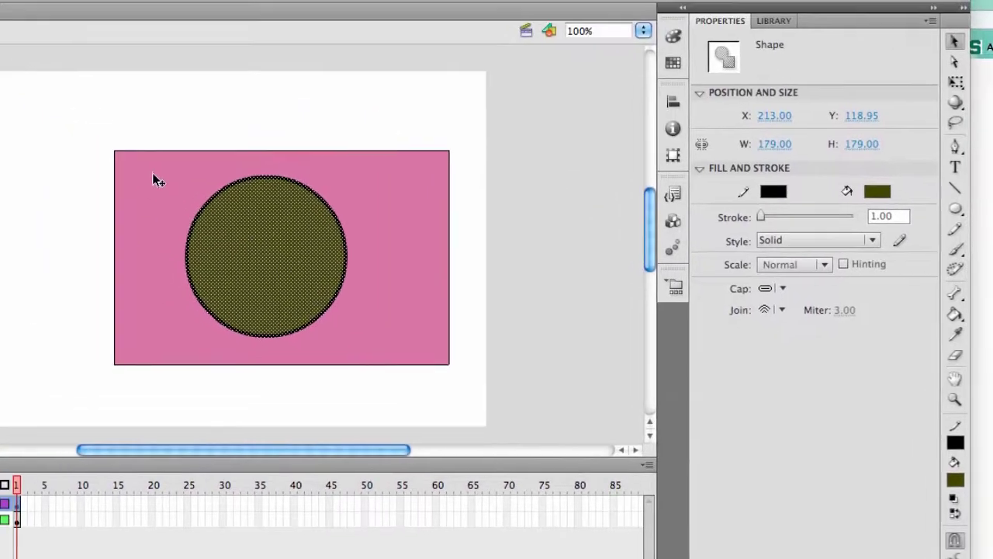
drag(292, 254, 161, 194)
click(547, 267)
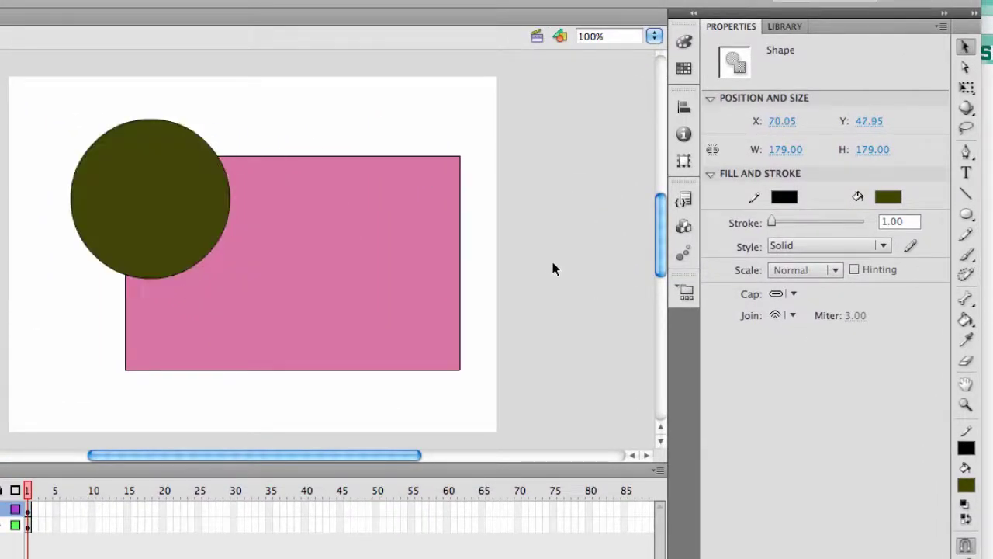
Set the alpha of the olive circle's fill to 50%
double_click(136, 189)
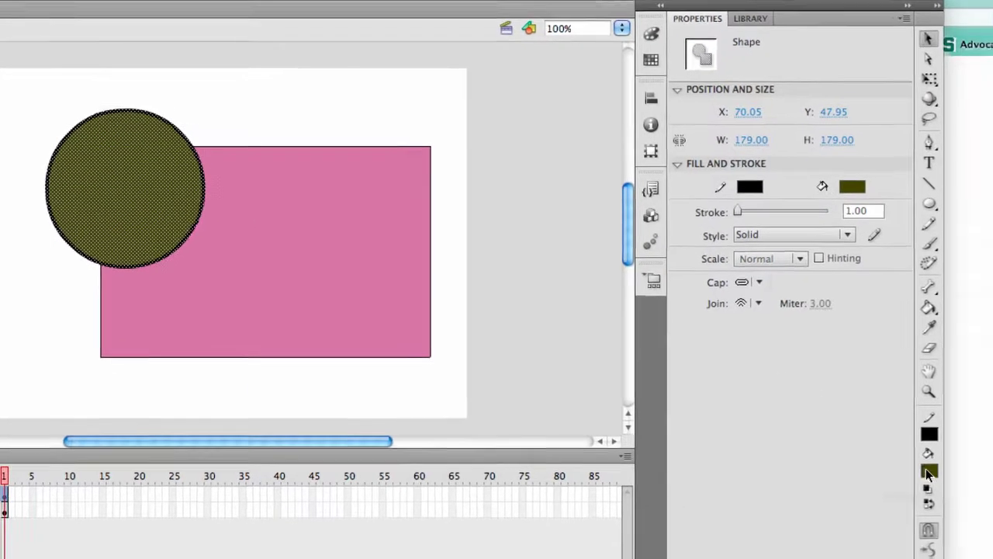
click(965, 485)
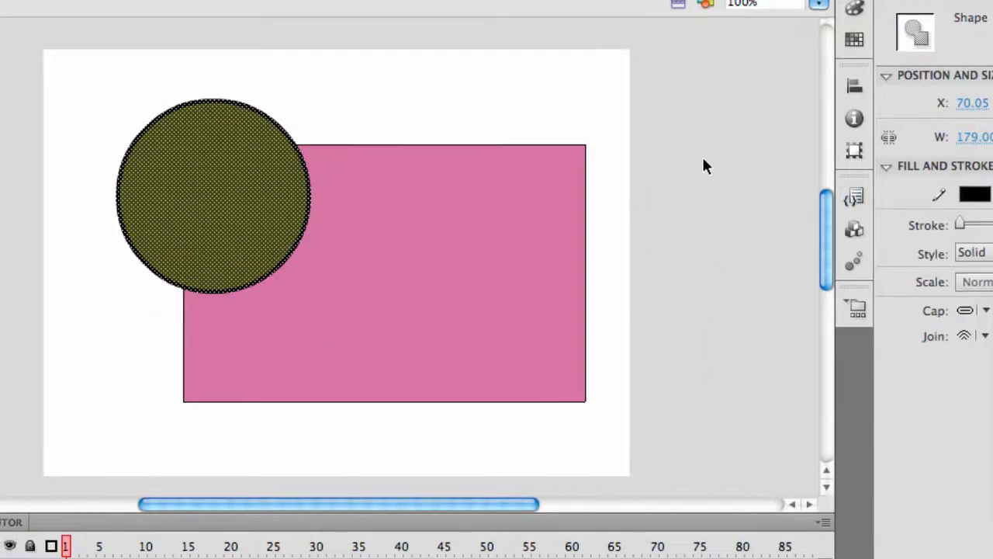
click(702, 162)
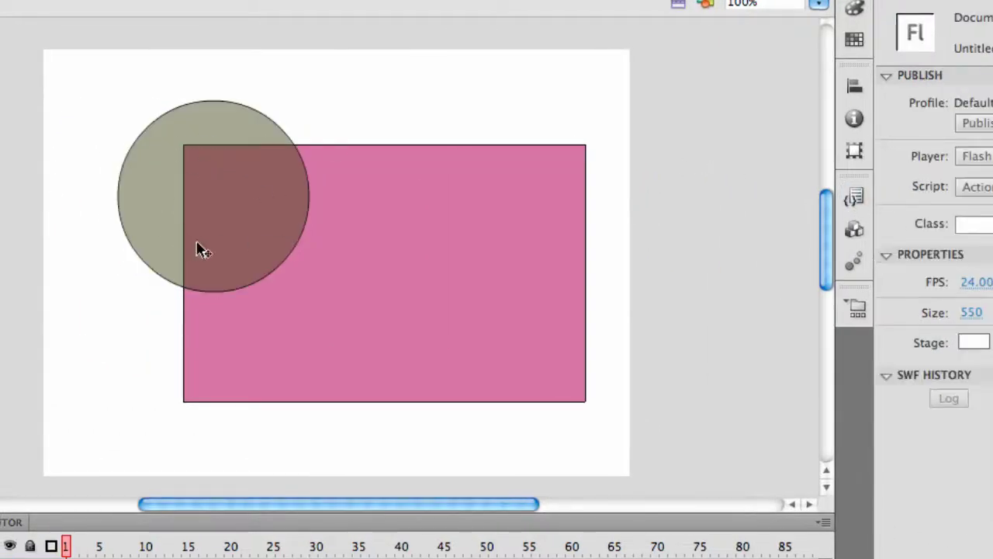
Set the alpha of the olive circle's fill to 15%
click(224, 127)
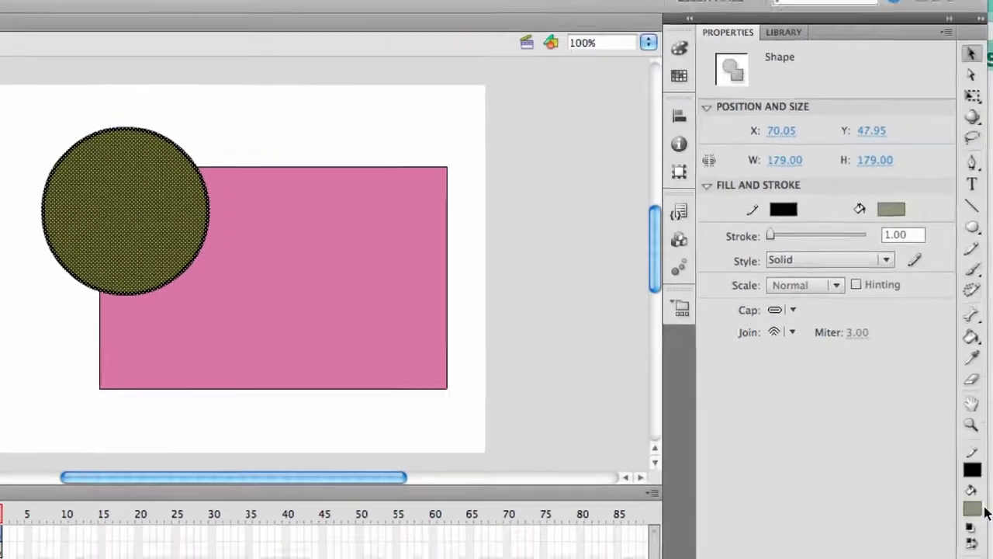
click(992, 194)
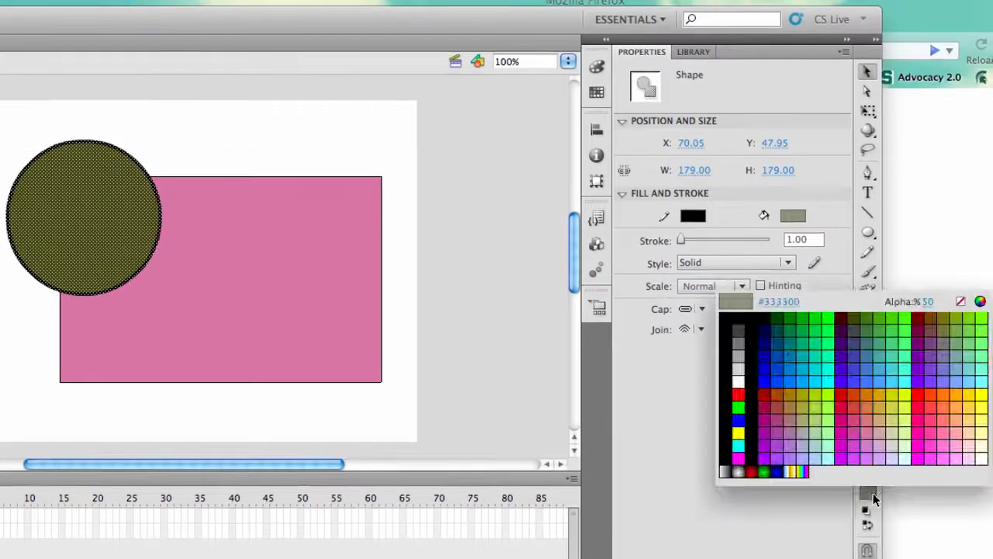
click(930, 301)
text(10)
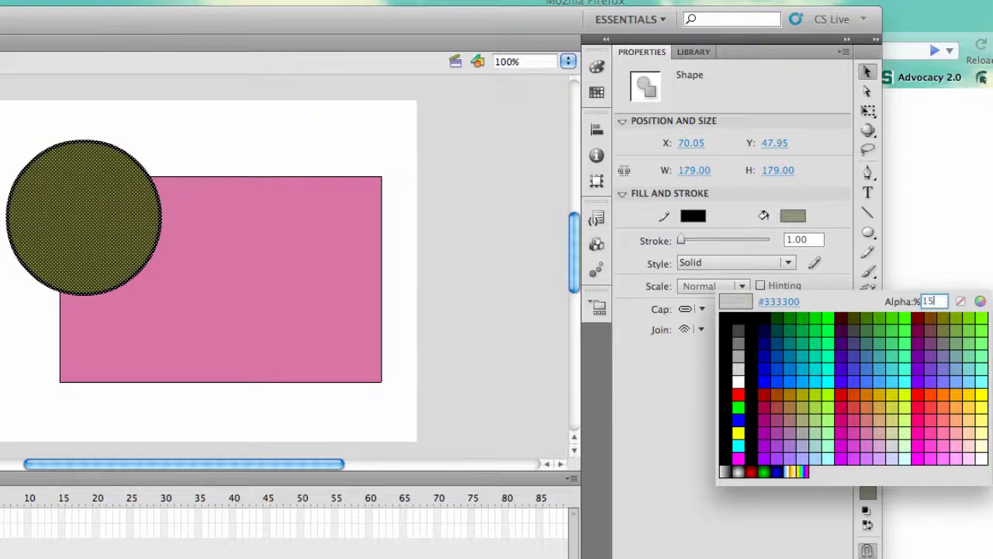
key(Return)
click(479, 228)
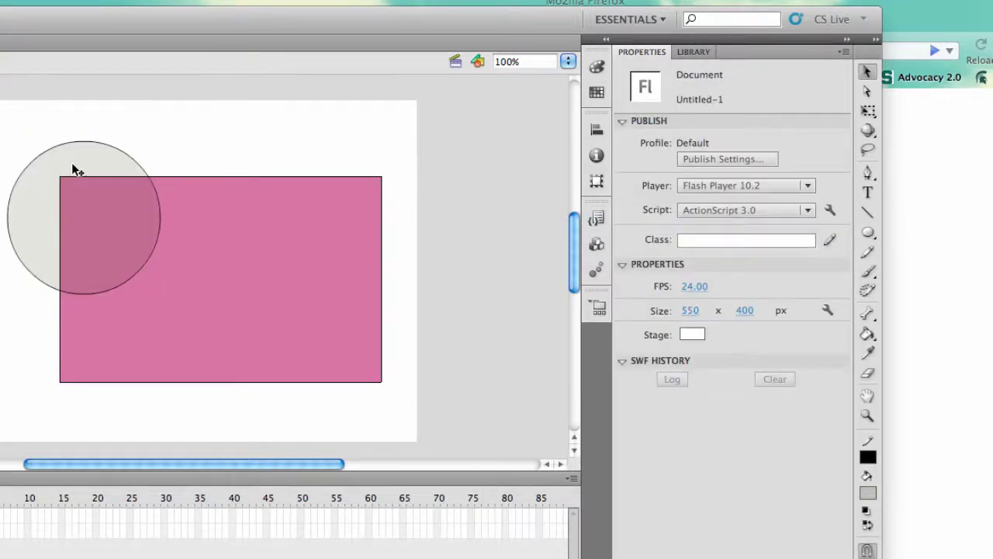
Thicken the circle's outline to a stroke of 16.40 and set the alpha of its black color to 86%
click(33, 166)
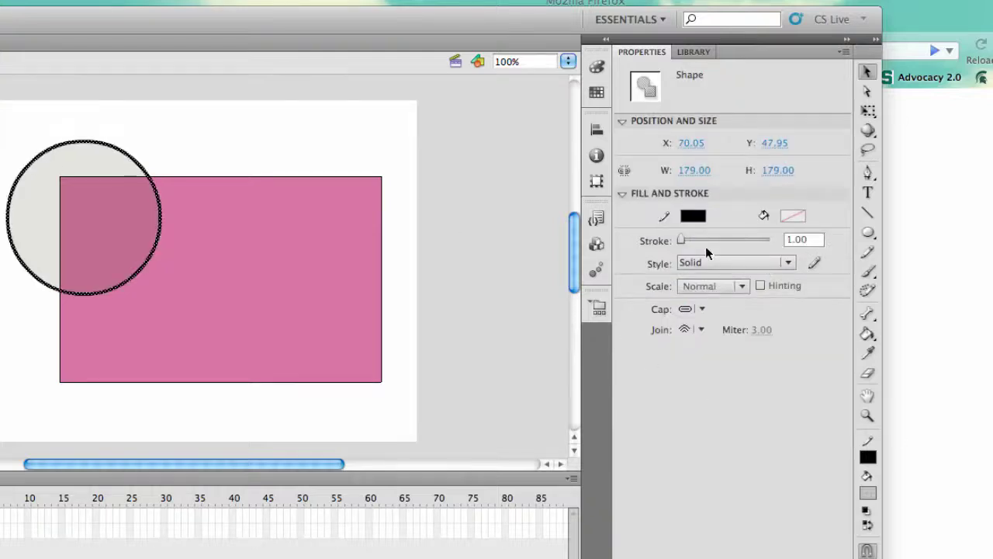
drag(701, 241, 689, 242)
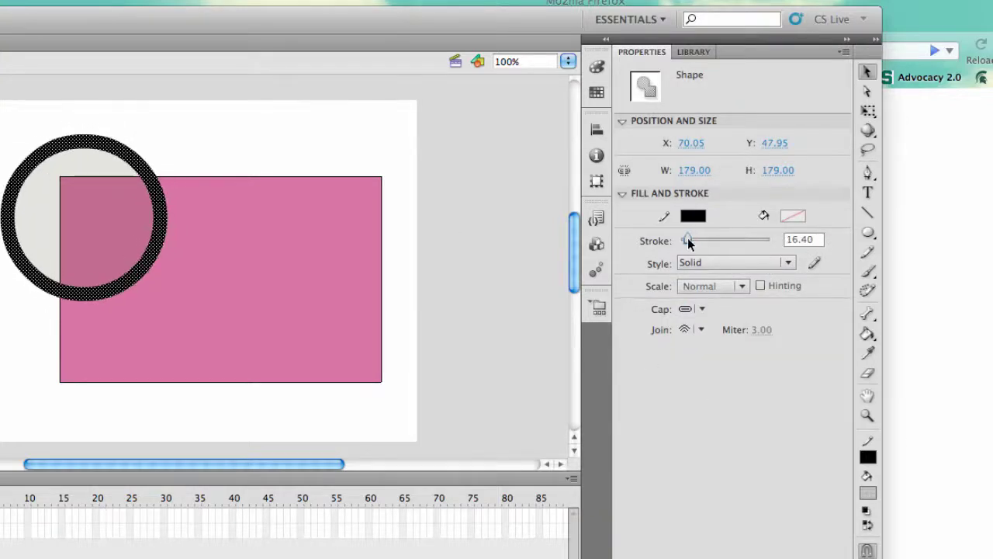
click(868, 458)
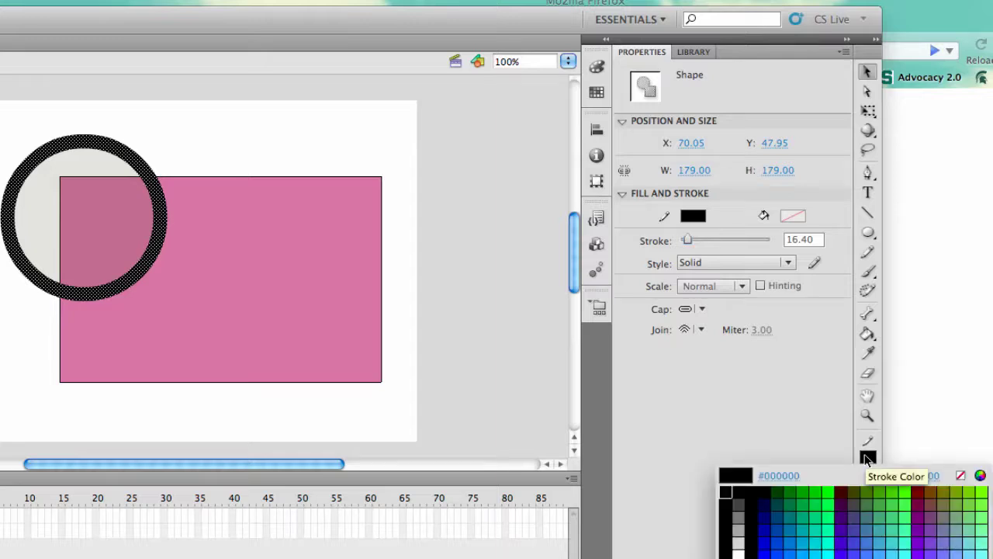
click(928, 476)
text(80)
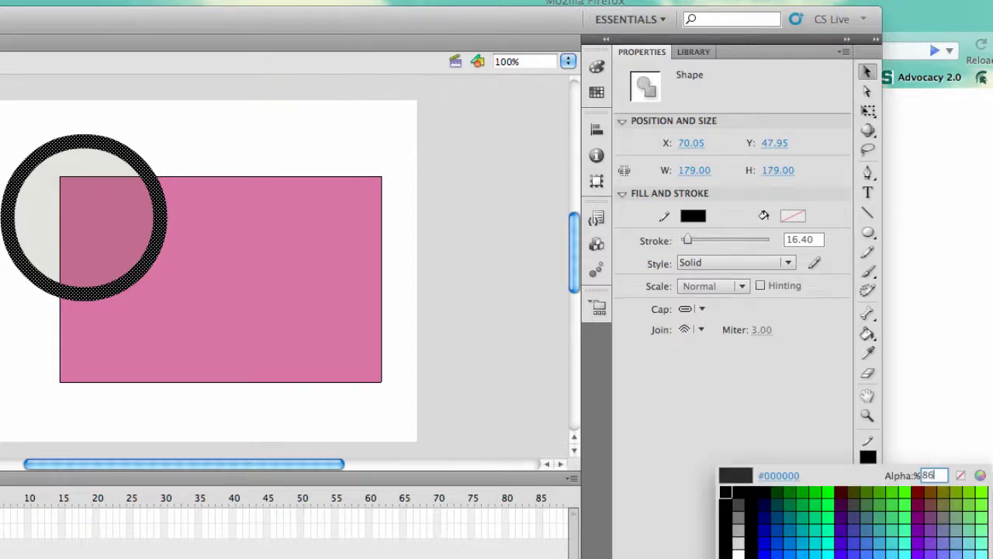
key(Return)
click(509, 206)
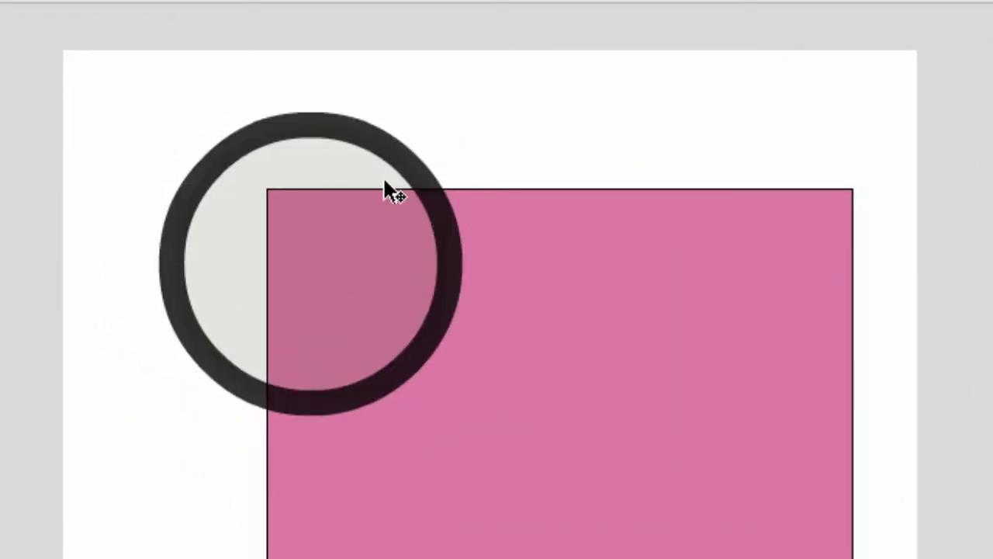
Lower the alpha of the circle's thick black outline so it becomes a semi-transparent grey ring
click(429, 193)
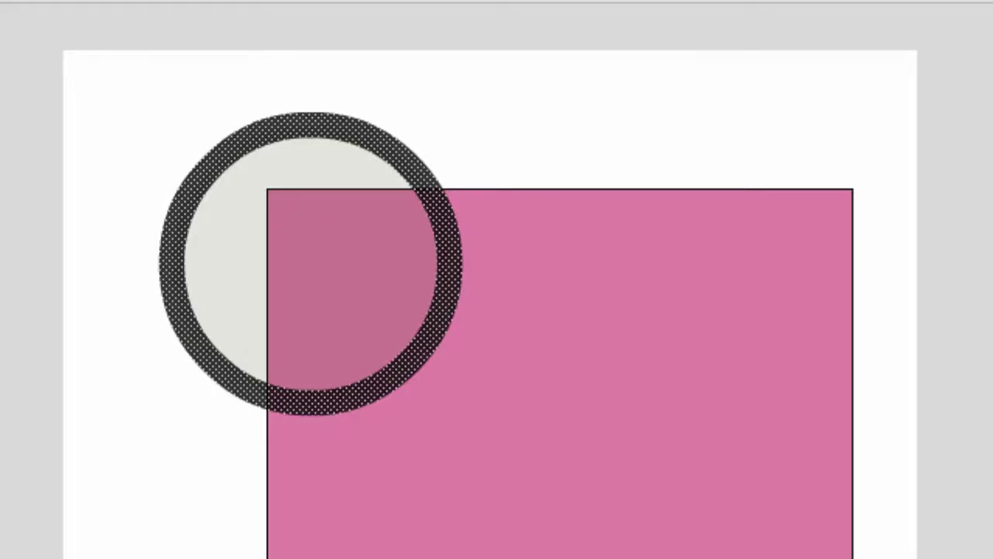
click(476, 146)
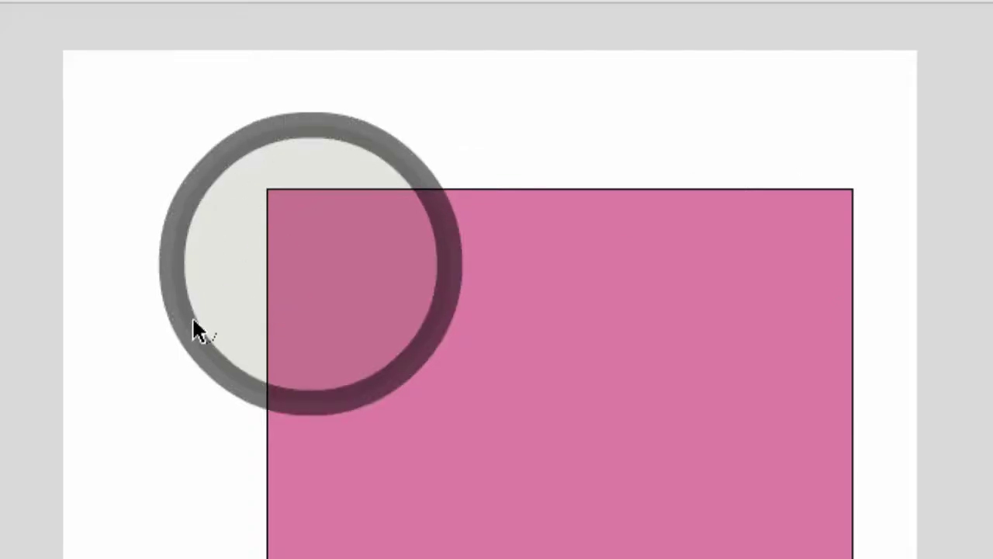
click(239, 160)
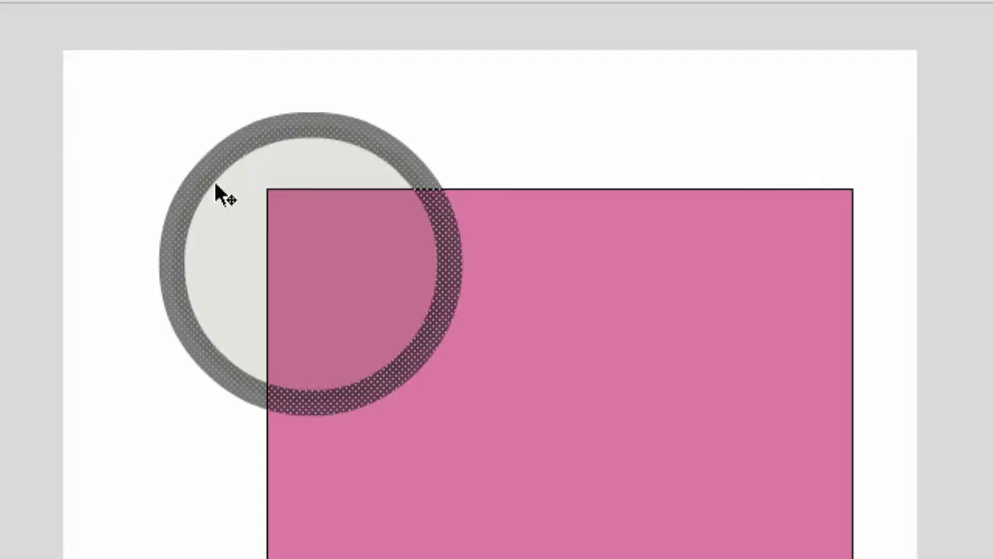
click(155, 127)
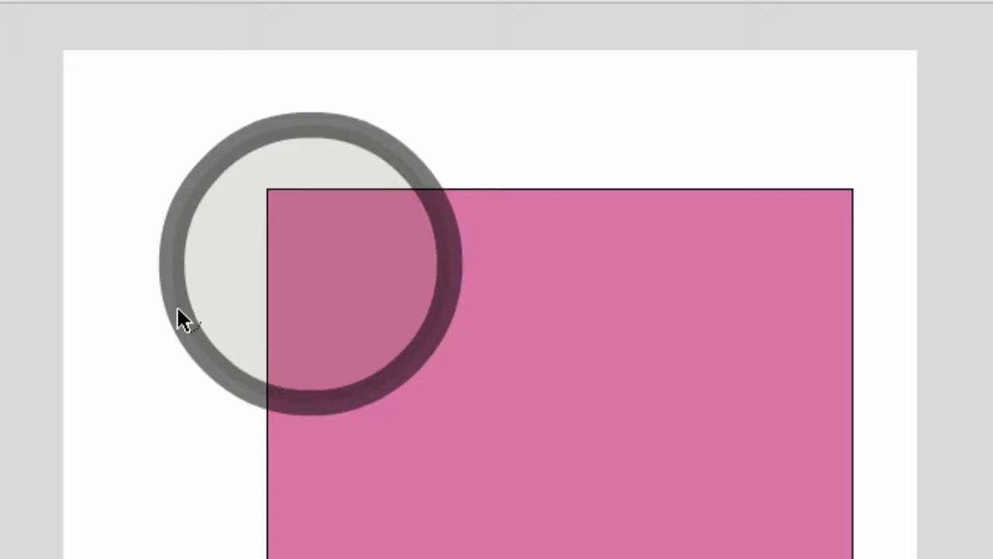
Recolor the circle's inner fill to an opaque dark grey
click(307, 125)
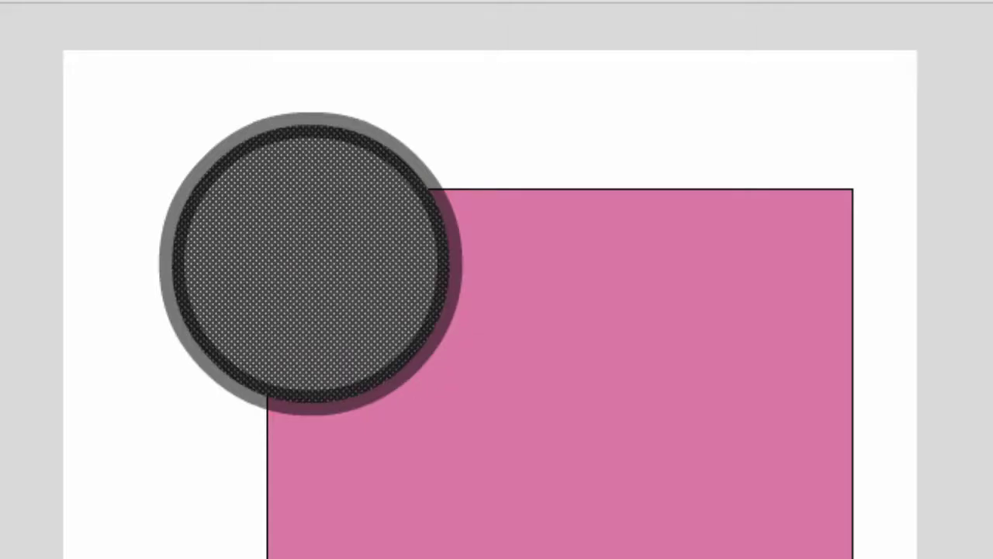
key(Escape)
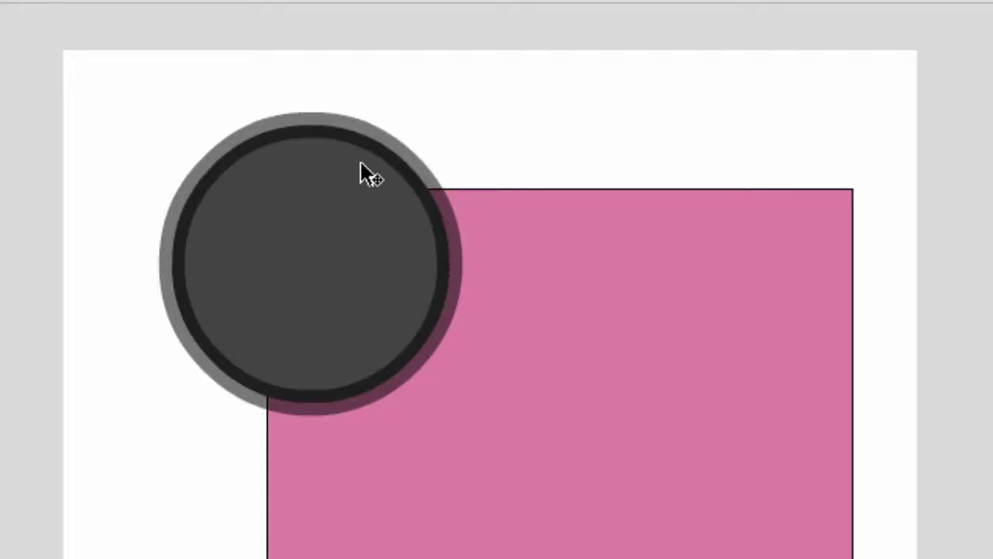
click(324, 235)
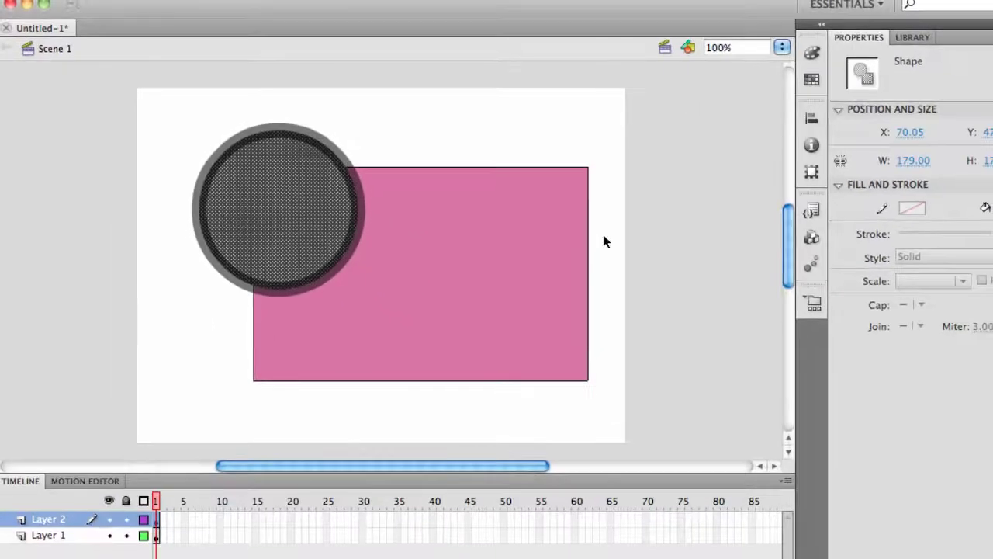
click(704, 231)
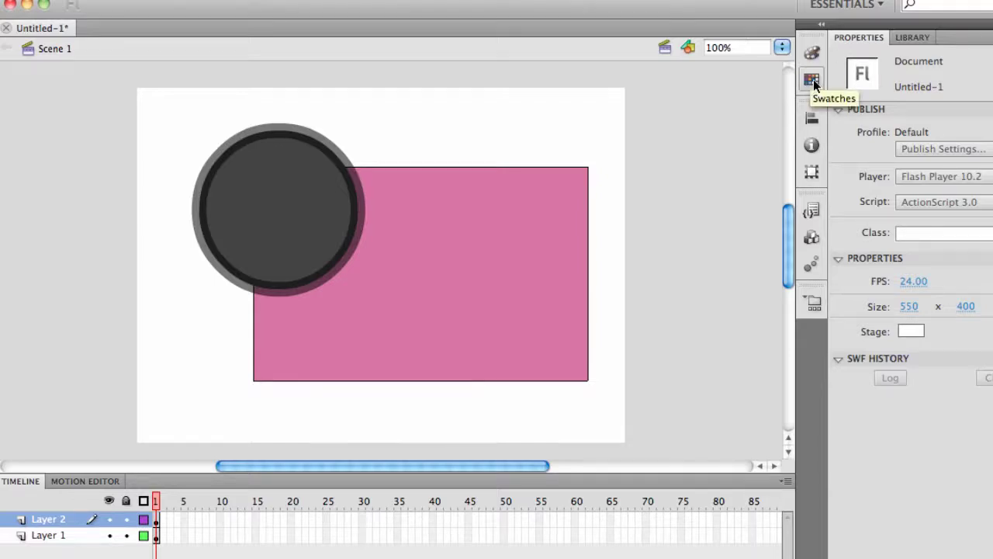
Bring up the color mixer and the swatches, and sample a dark grey as the current fill color
click(812, 55)
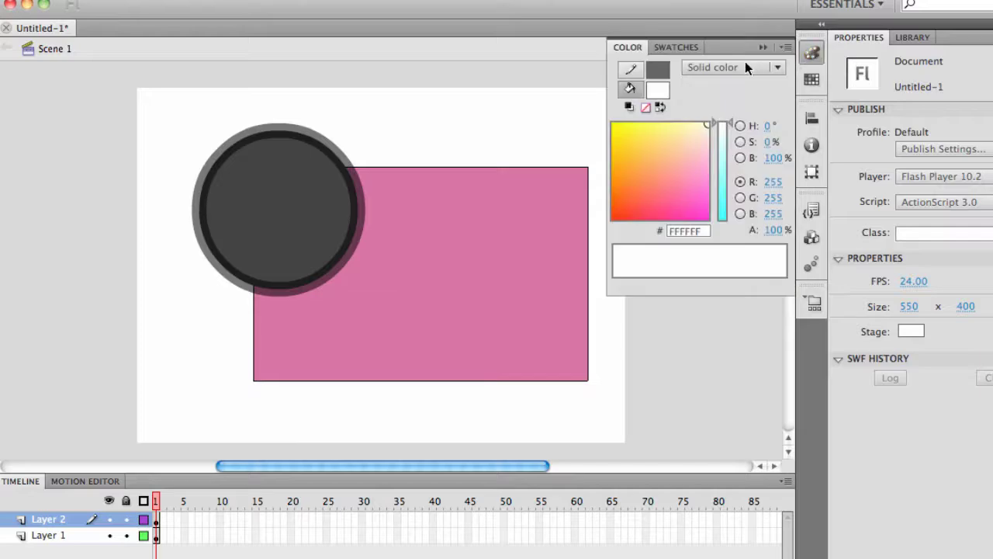
click(692, 44)
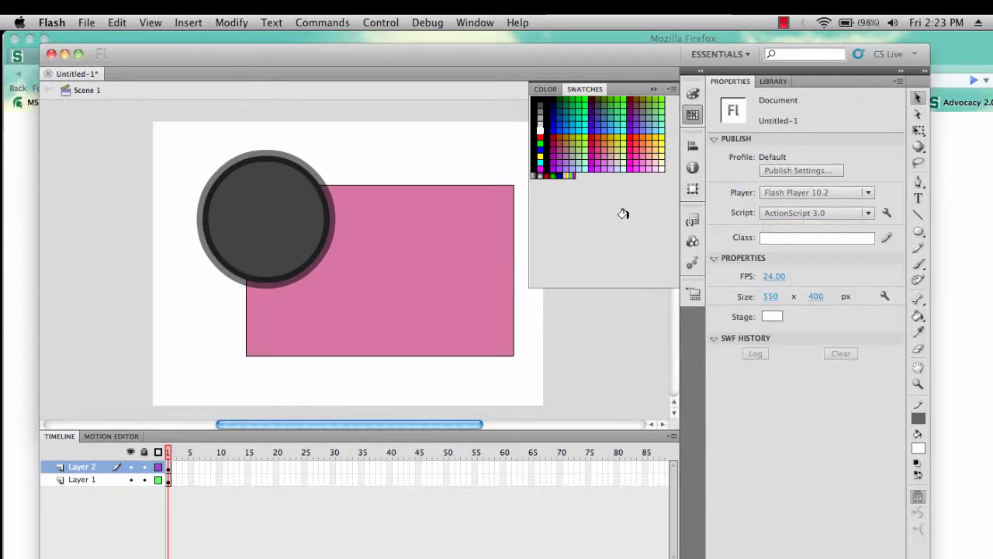
click(918, 418)
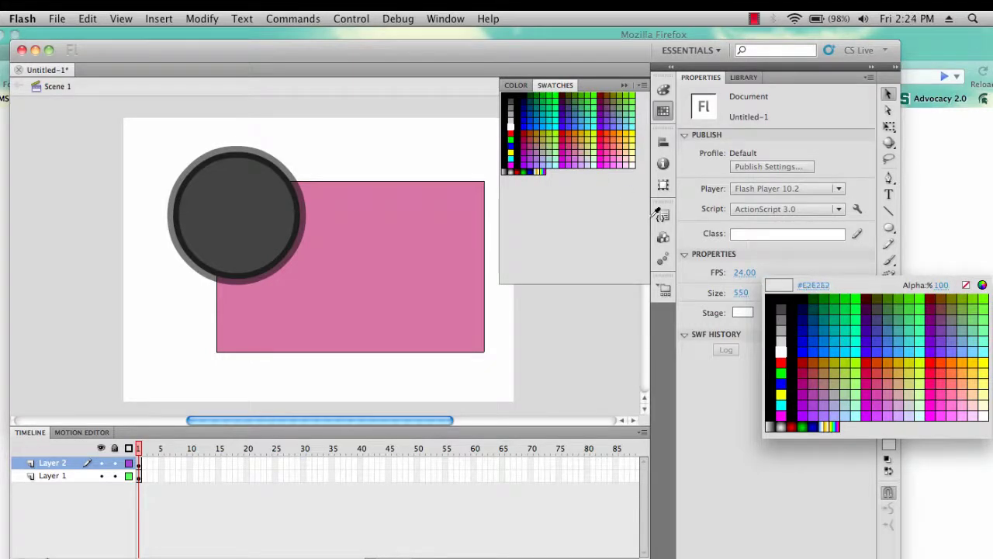
key(Escape)
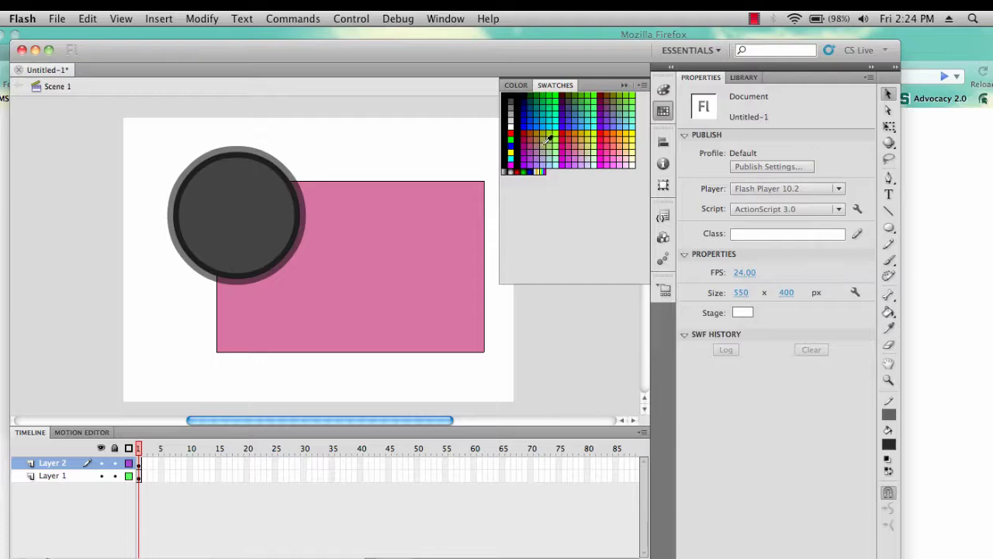
Select the pink rectangle's fill and recolor it to lime green CCFC17 in the color mixer
click(338, 256)
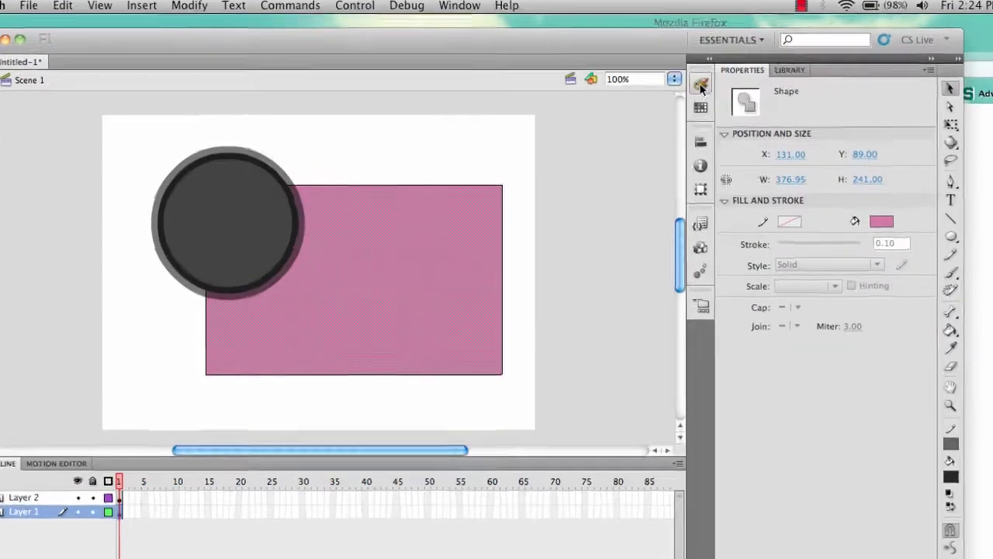
click(664, 90)
click(750, 45)
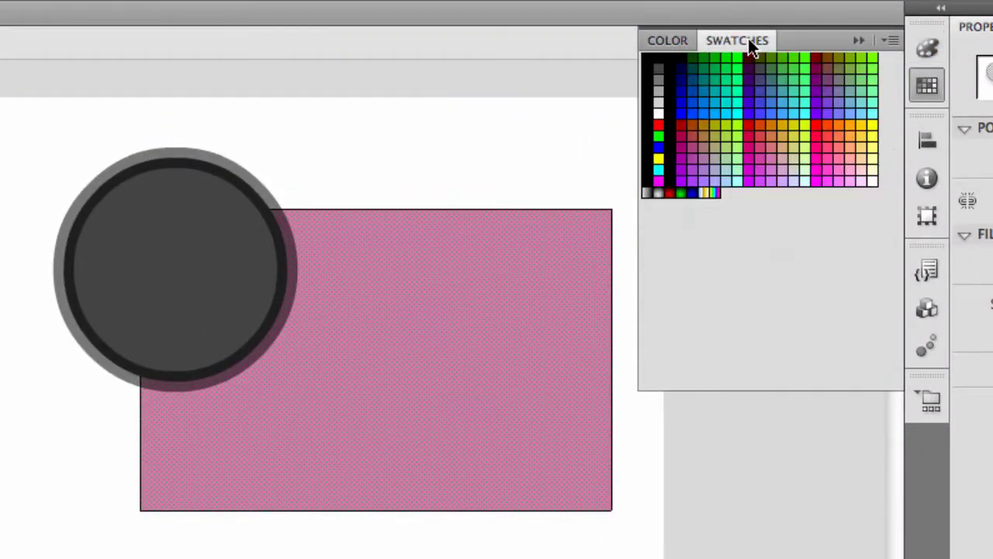
click(672, 42)
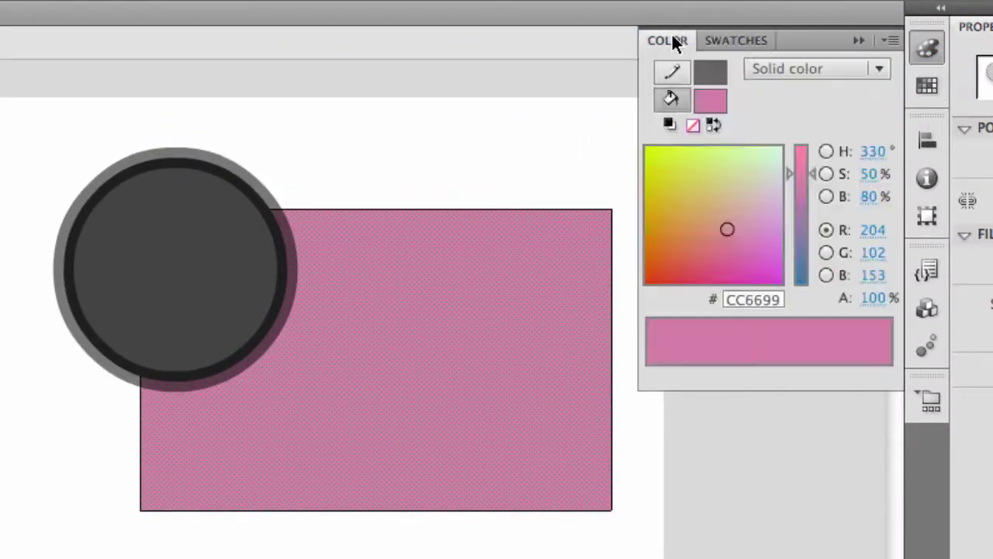
click(734, 42)
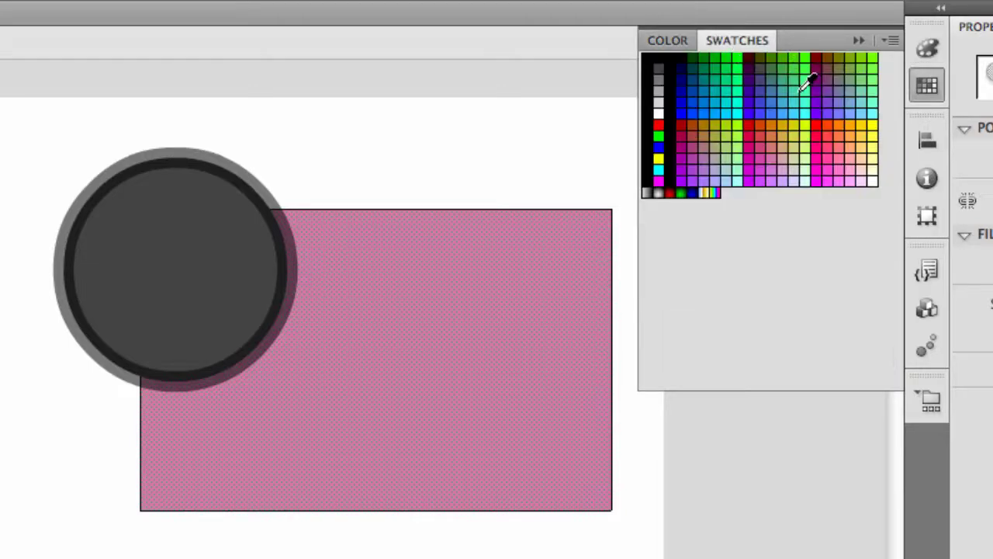
click(655, 41)
drag(763, 217, 761, 186)
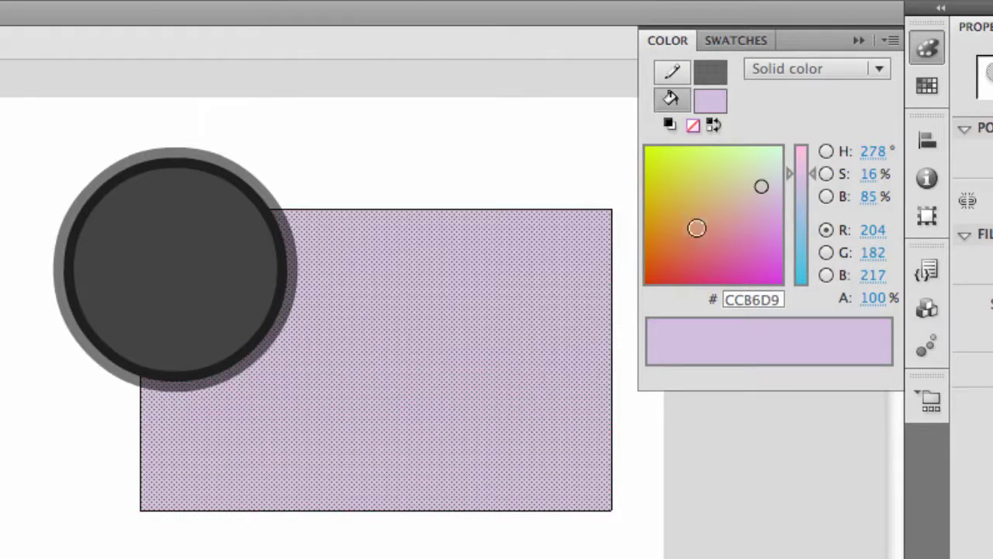
click(669, 227)
mouse_move(669, 227)
mouse_down()
mouse_move(711, 240)
mouse_move(712, 257)
mouse_move(711, 234)
mouse_up()
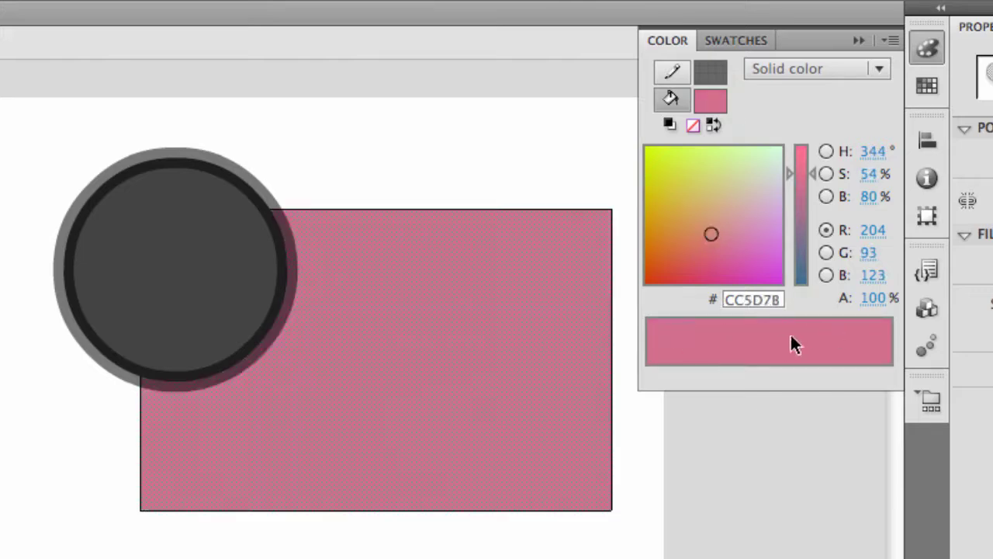
mouse_move(754, 209)
mouse_down()
mouse_move(710, 186)
mouse_move(722, 171)
mouse_move(767, 163)
mouse_move(765, 173)
mouse_move(675, 158)
mouse_move(656, 162)
mouse_move(659, 213)
mouse_move(689, 175)
mouse_move(718, 194)
mouse_move(698, 160)
mouse_move(657, 149)
mouse_up()
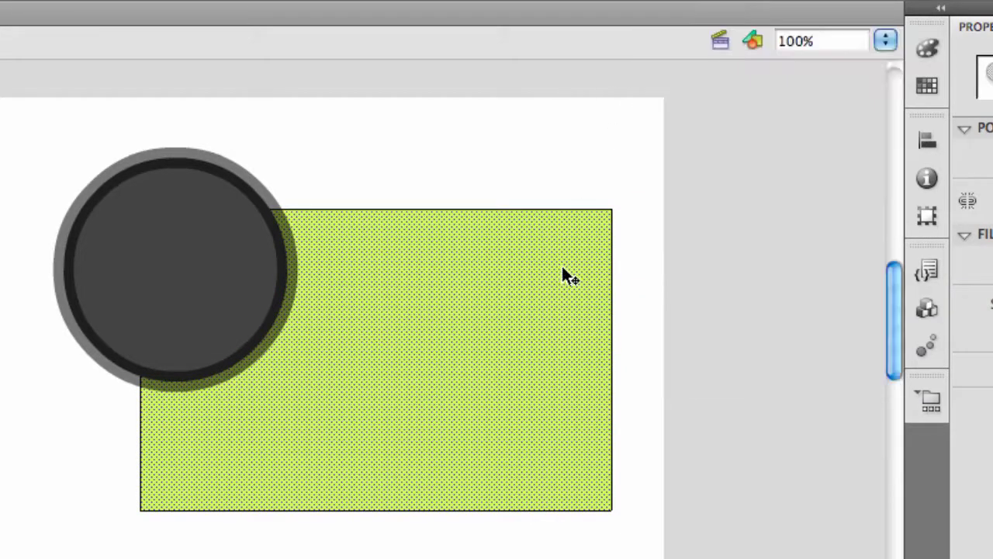
Select the lime rectangle together with its outline, and make its black stroke thick and bright blue 00A8EE
click(562, 268)
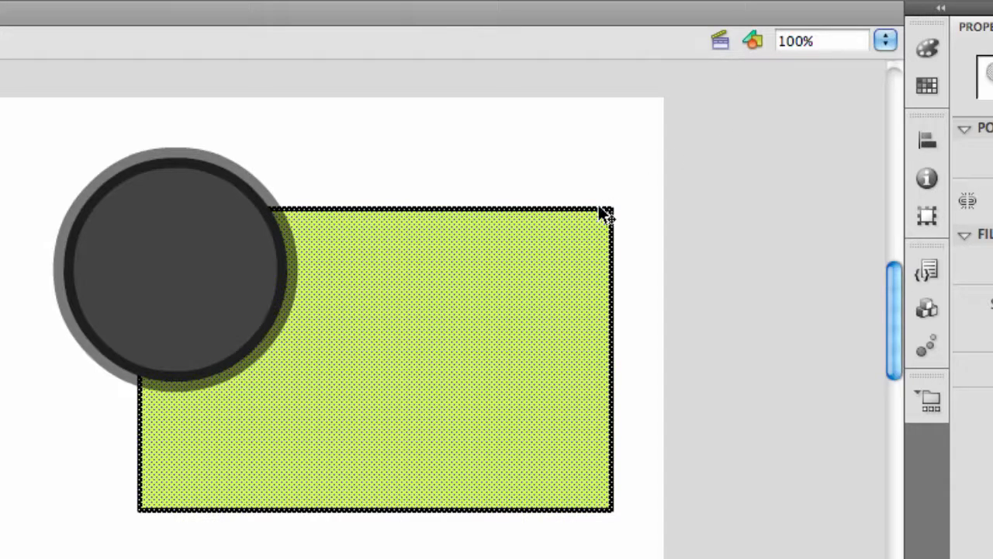
click(929, 47)
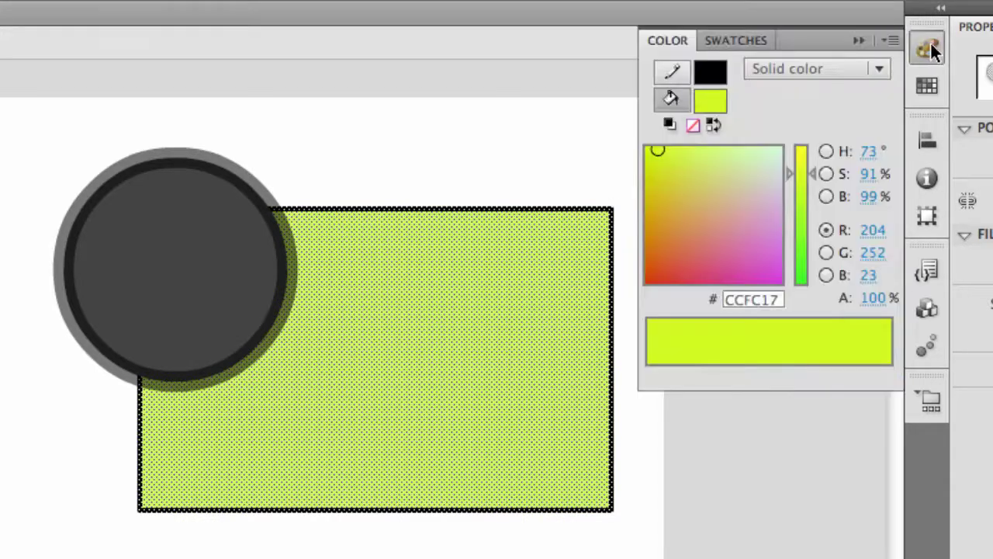
click(673, 78)
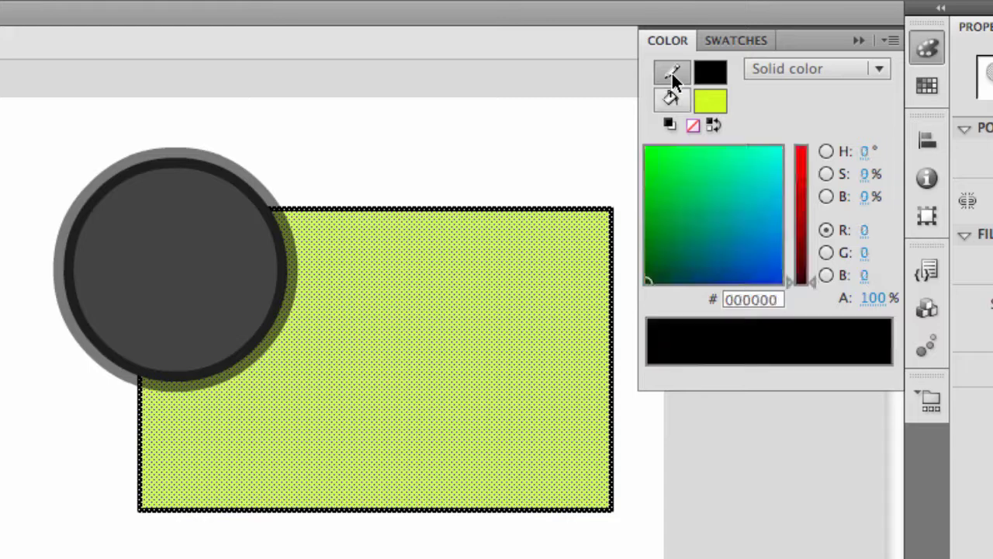
click(669, 109)
click(672, 73)
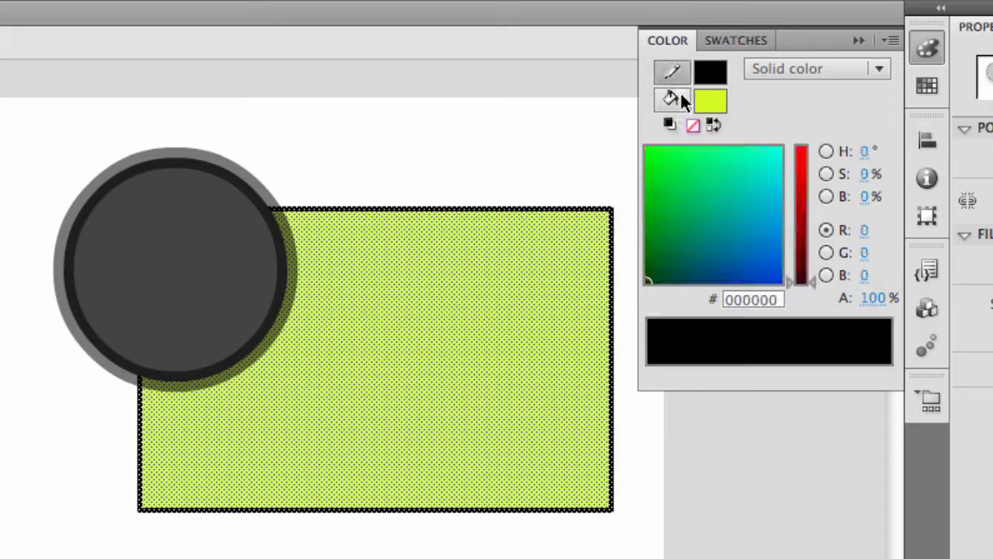
drag(758, 195, 773, 195)
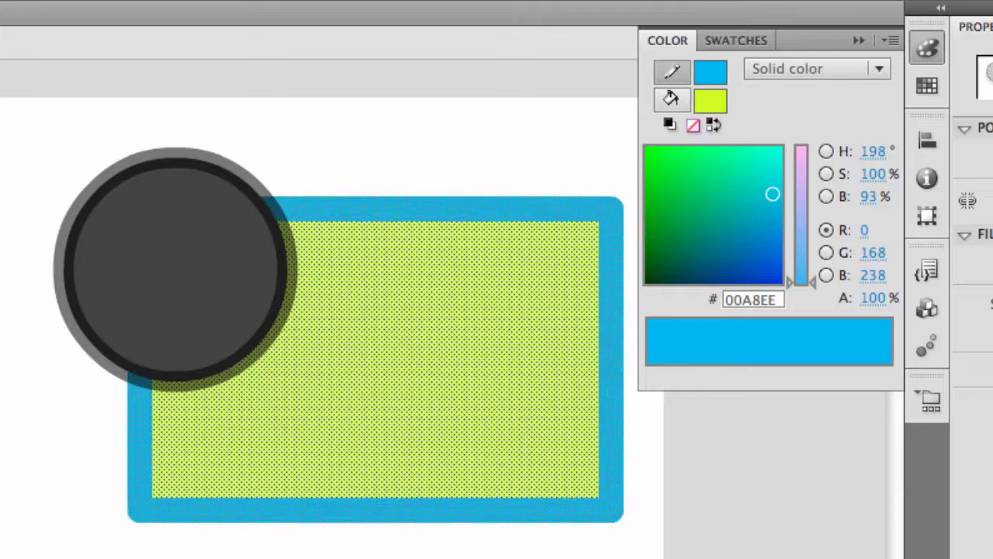
Try several other stroke colors on the rectangle's outline in the mixer, and settle on the vivid purple swatch 8033FF
mouse_move(694, 222)
mouse_down()
mouse_move(678, 200)
mouse_move(728, 195)
mouse_move(756, 216)
mouse_move(800, 190)
mouse_move(798, 158)
mouse_move(786, 165)
mouse_move(791, 208)
mouse_up()
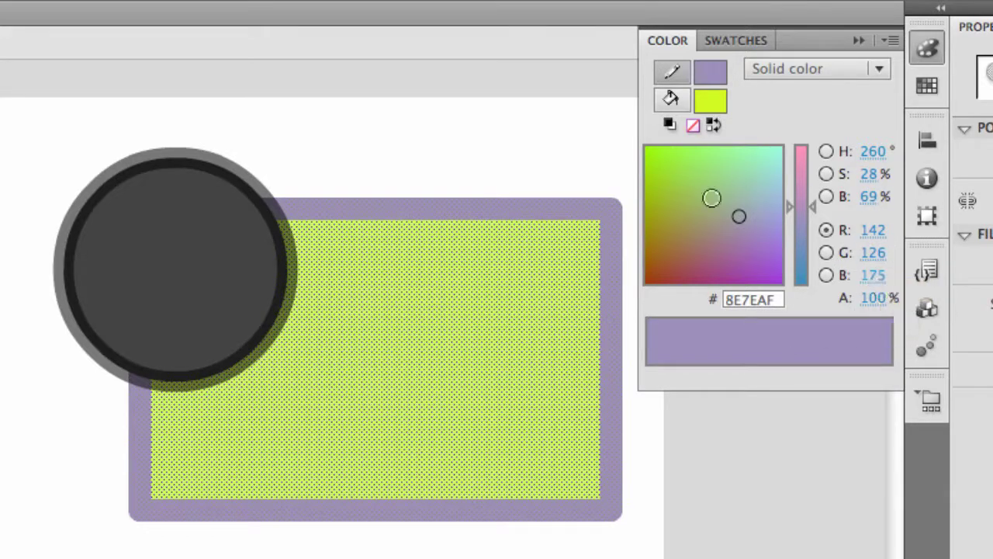
click(698, 239)
mouse_move(670, 225)
mouse_down()
mouse_move(670, 193)
mouse_move(746, 175)
mouse_up()
click(732, 43)
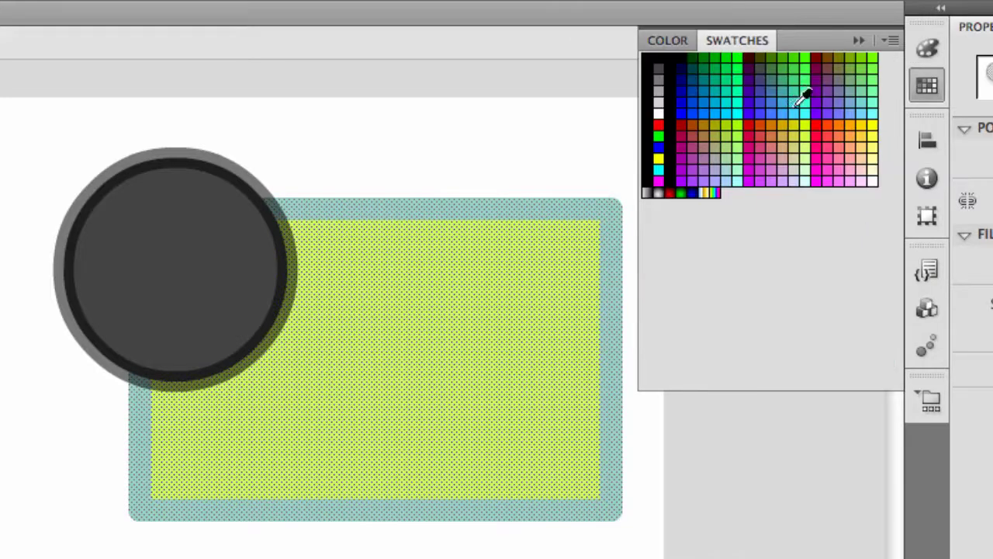
click(827, 114)
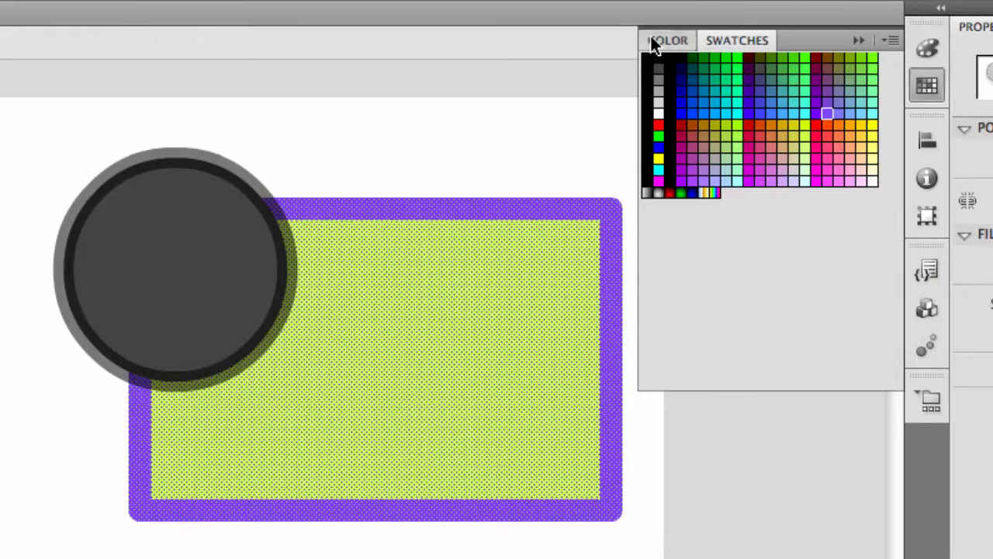
Recolor the rectangle's fill to mint green 8AD0B1 in the color mixer
click(655, 41)
drag(793, 225, 790, 211)
click(714, 204)
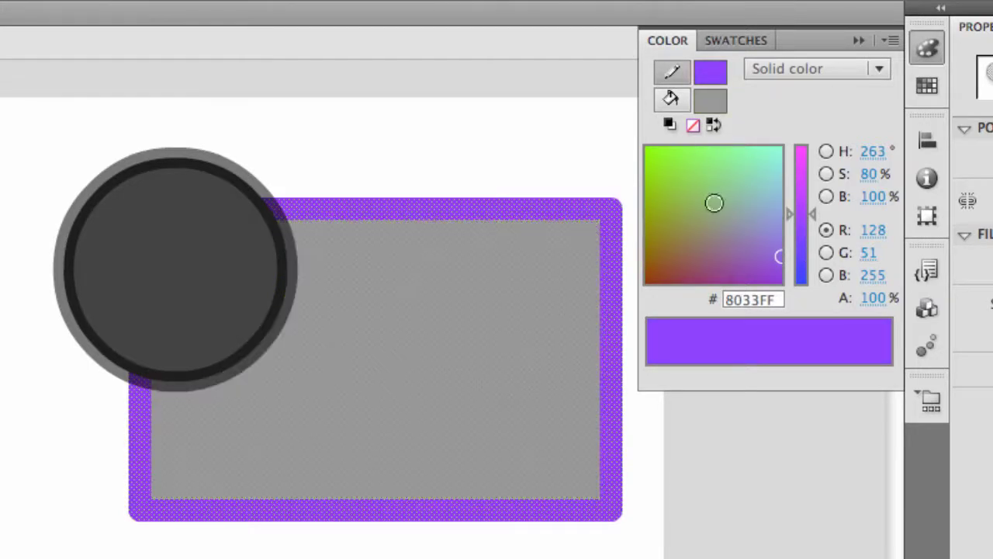
click(667, 96)
click(741, 172)
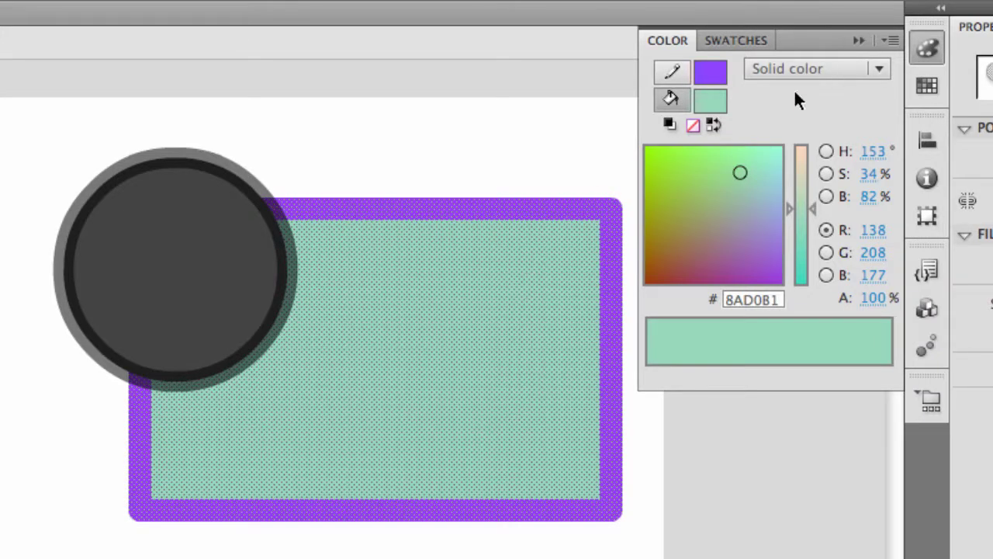
Remove the rectangle's fill with the None color type, and refill it with solid mint green using the Paint Bucket
click(879, 71)
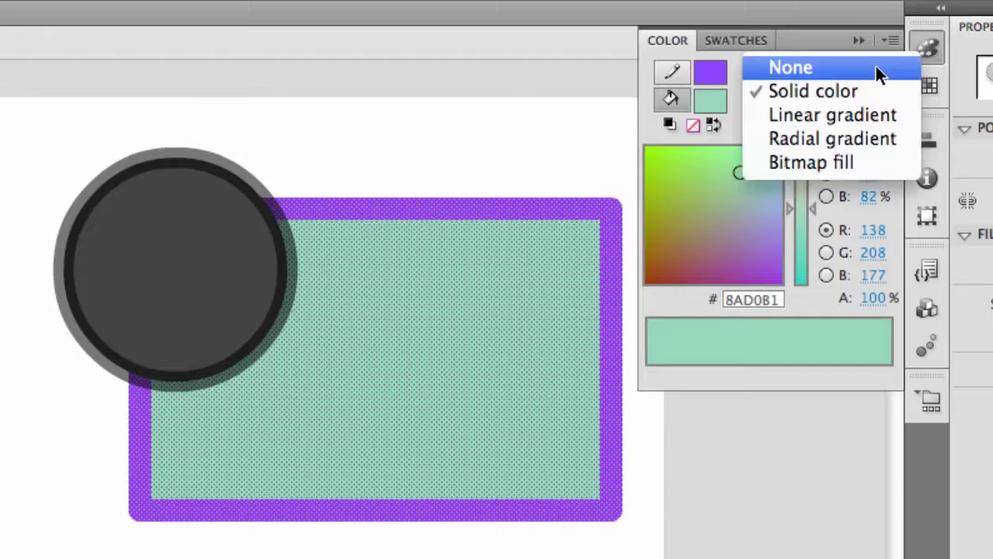
click(867, 66)
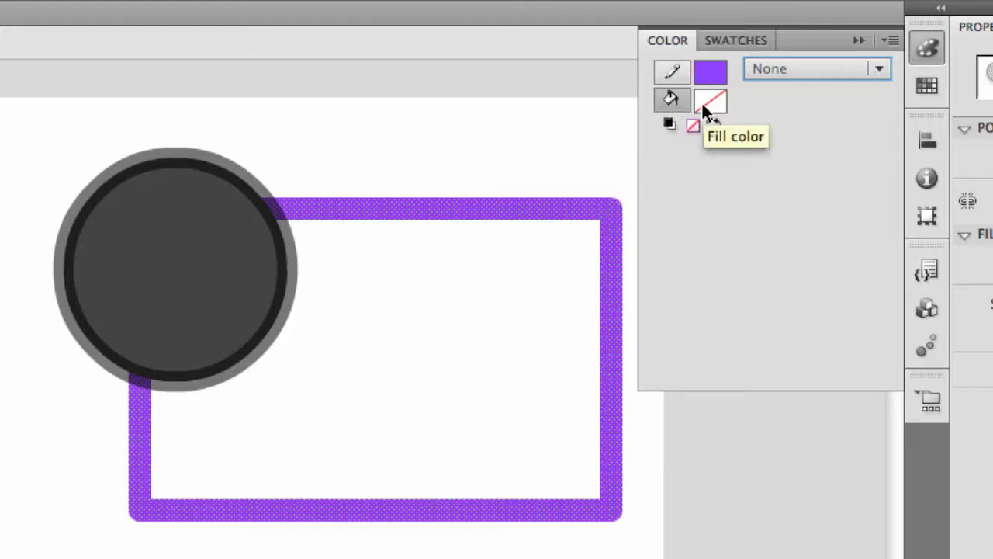
click(804, 65)
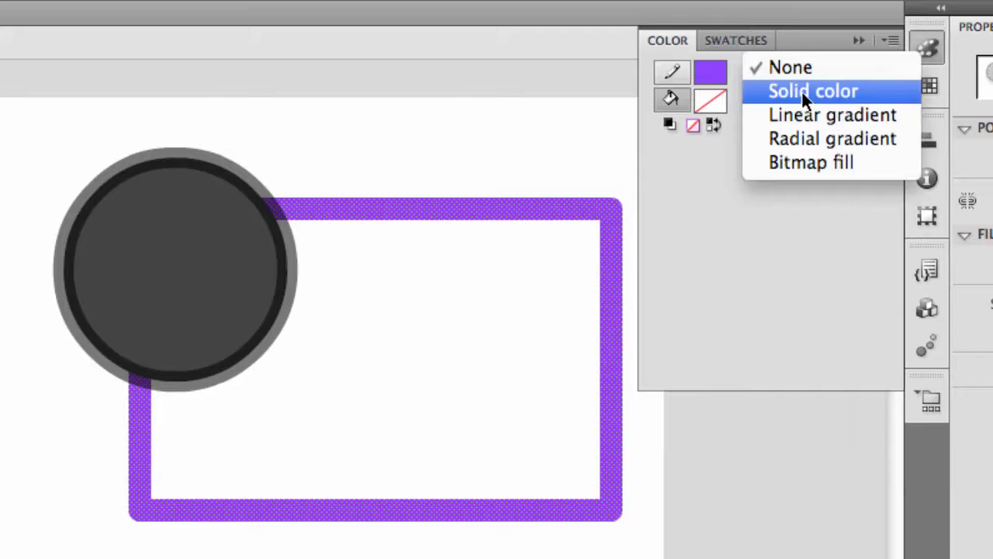
click(802, 91)
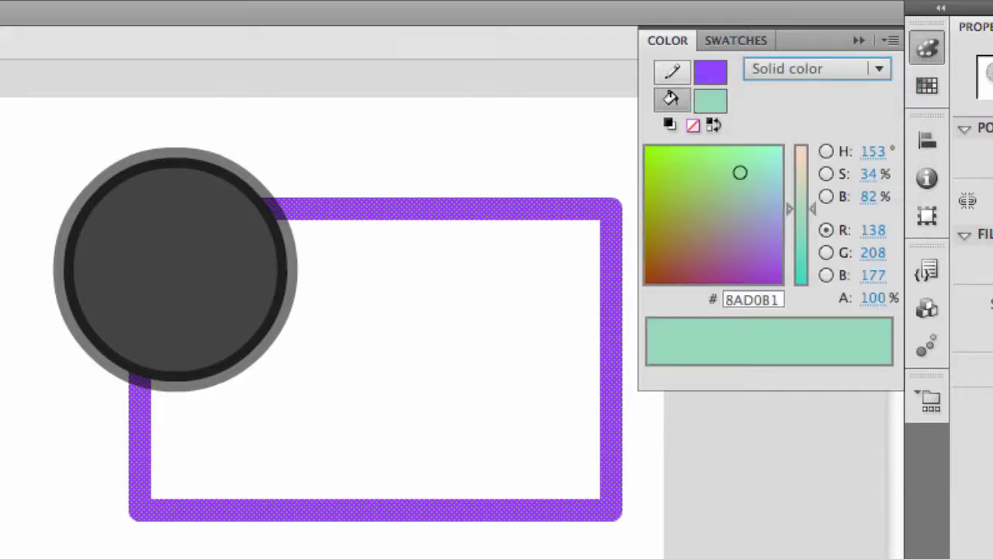
click(436, 411)
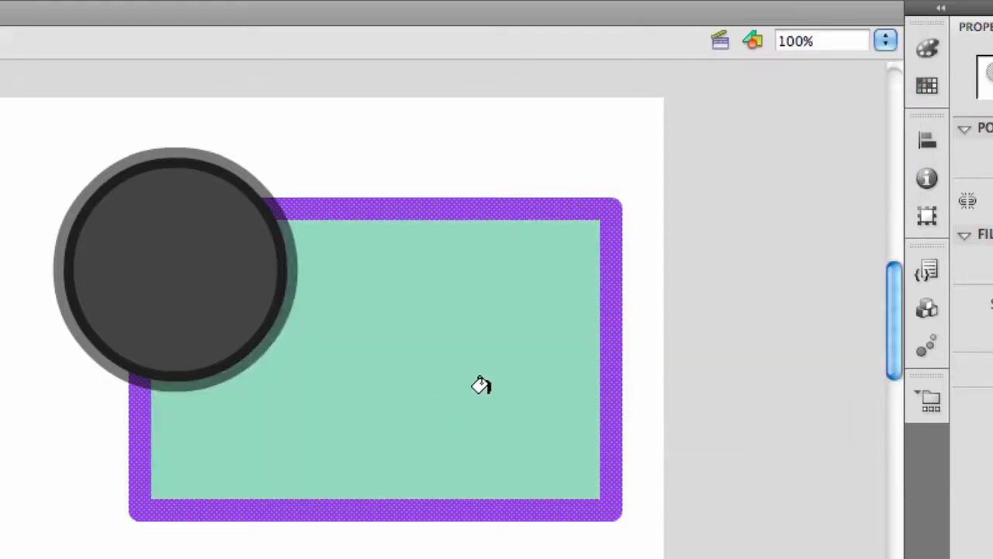
Give the rectangle a linear gradient fill with cyan 00FFFF as its starting color fading to green, and hide the circle
click(565, 310)
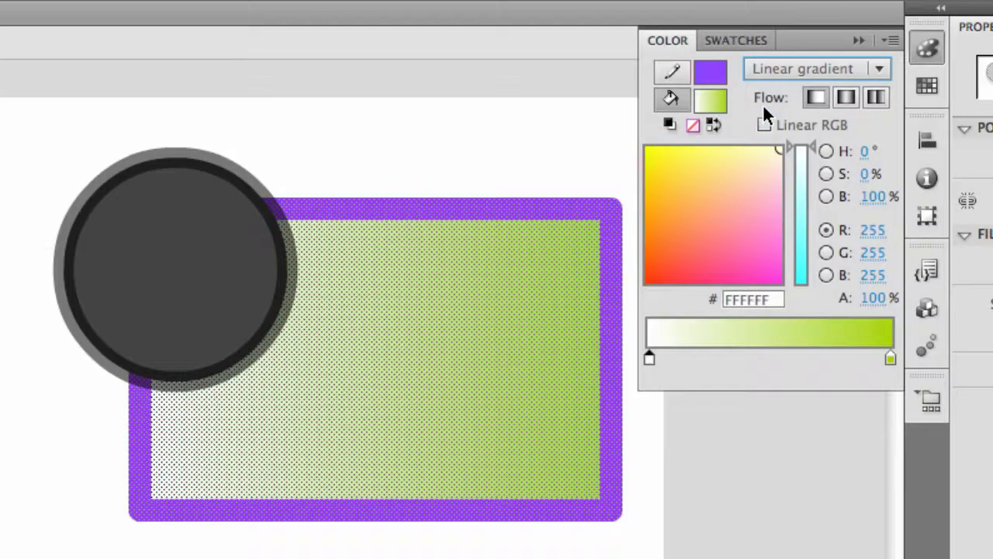
double_click(651, 359)
click(804, 506)
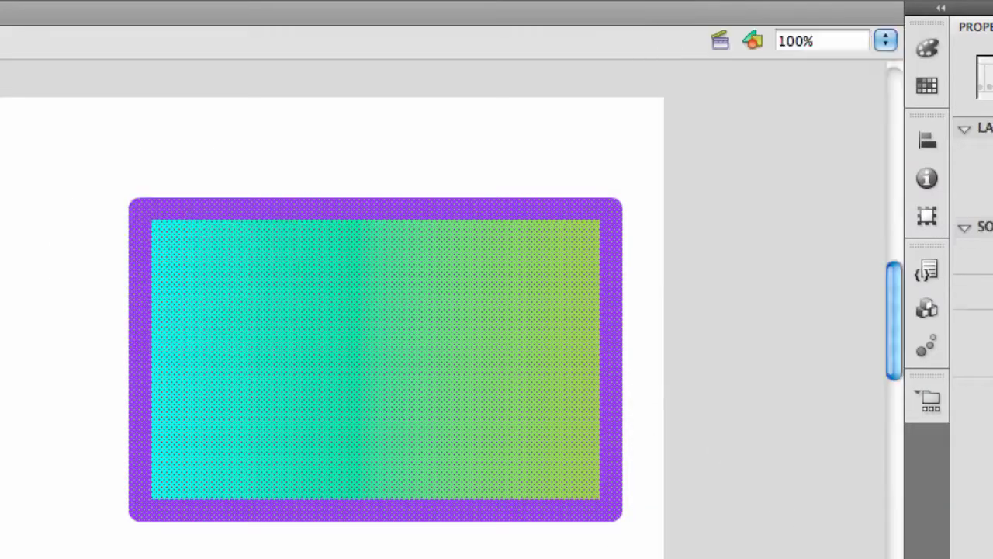
click(929, 47)
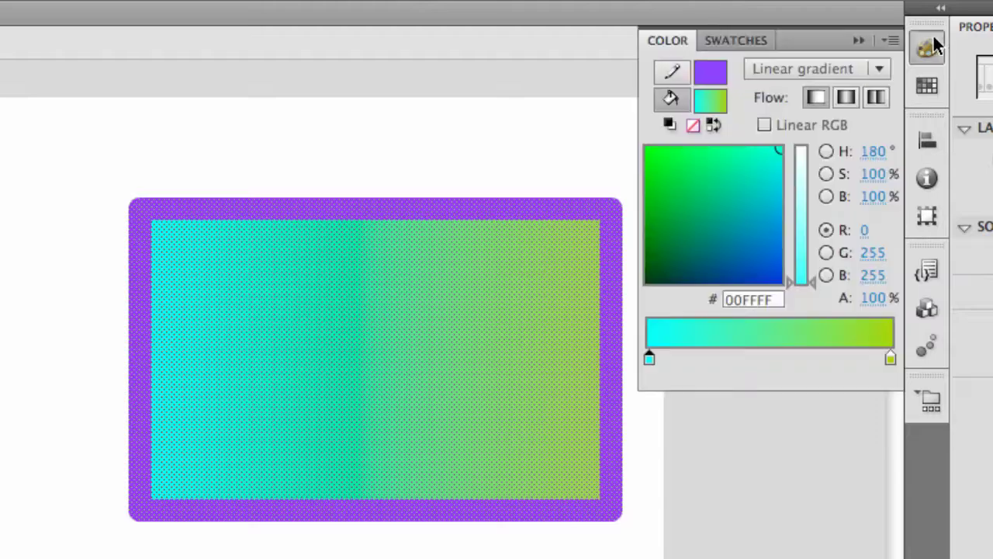
click(311, 102)
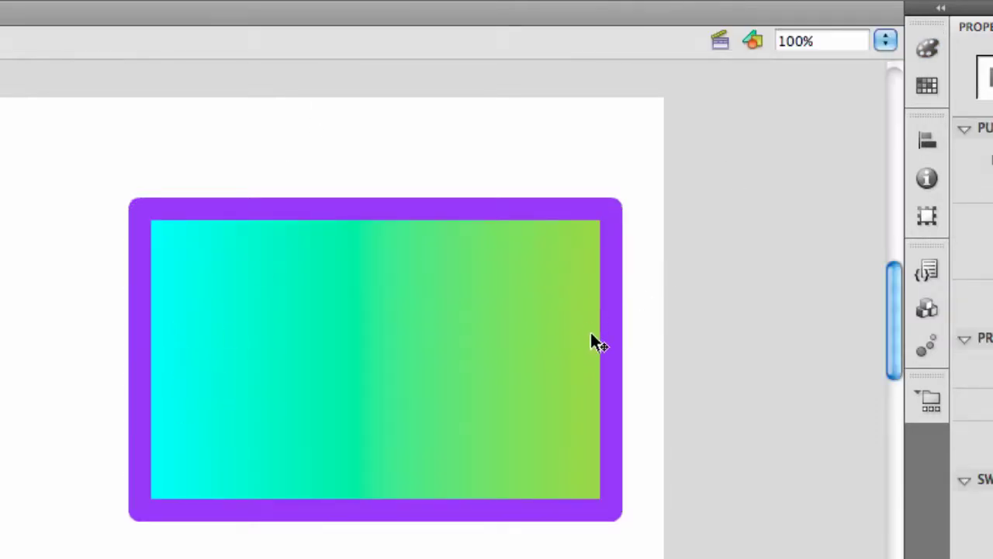
Select the gradient rectangle with its outline and change the purple stroke to a linear gradient
click(572, 321)
click(927, 47)
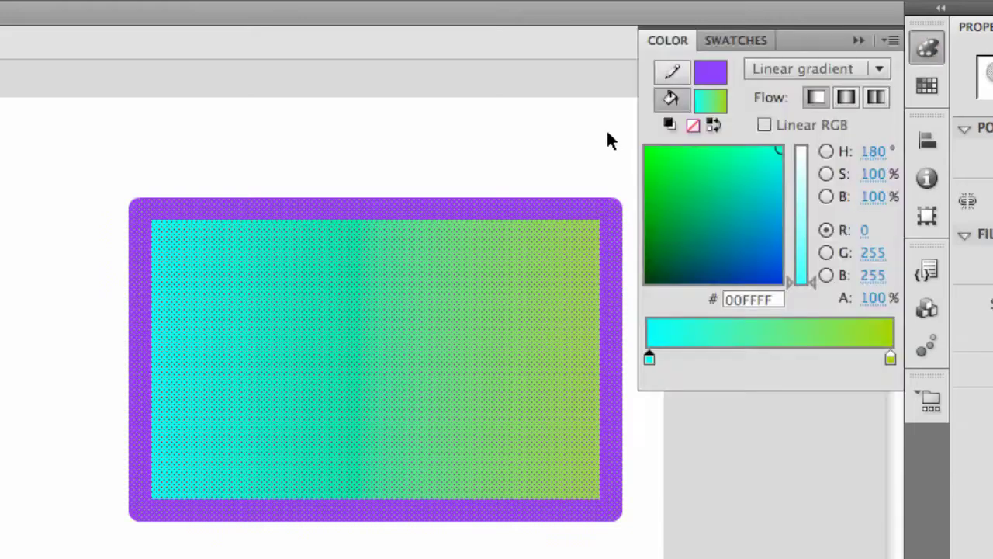
click(672, 77)
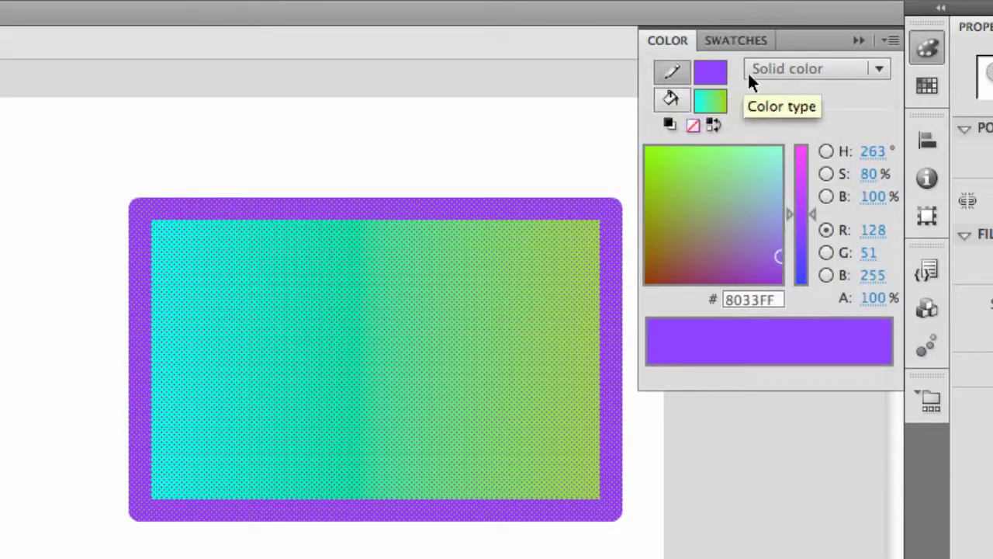
click(797, 67)
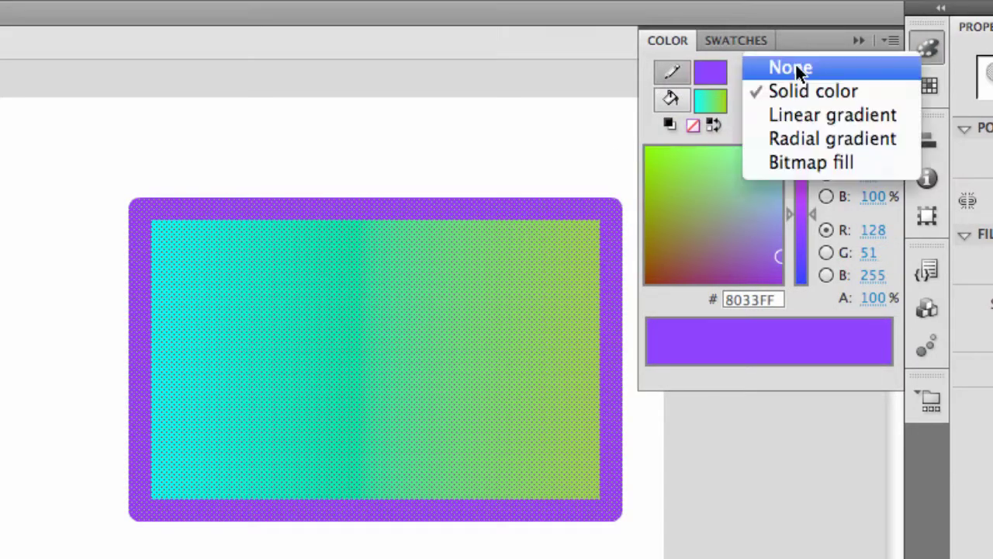
click(800, 115)
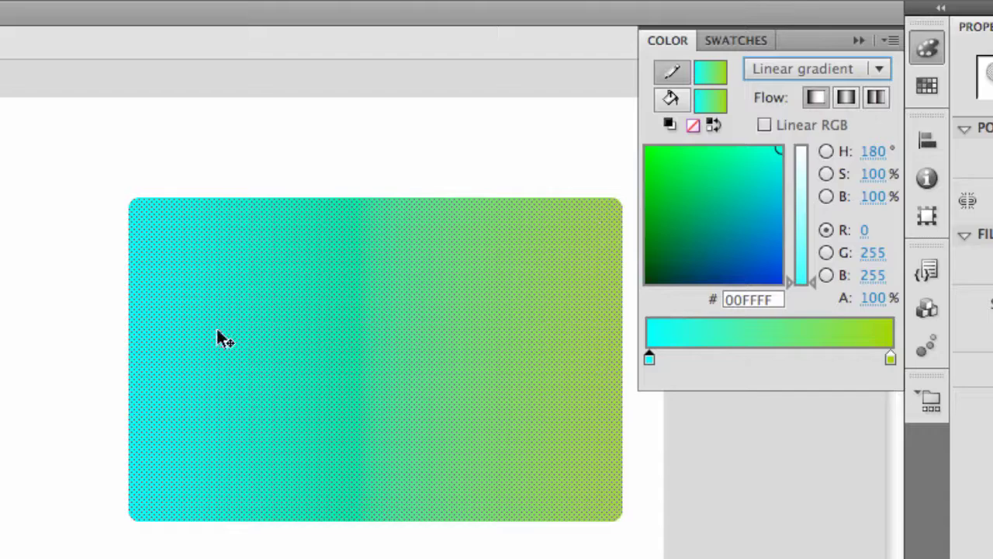
Set the outline gradient's start color to teal 009999 and its end color to dark grey 333333, and deselect the rectangle
click(649, 358)
click(772, 459)
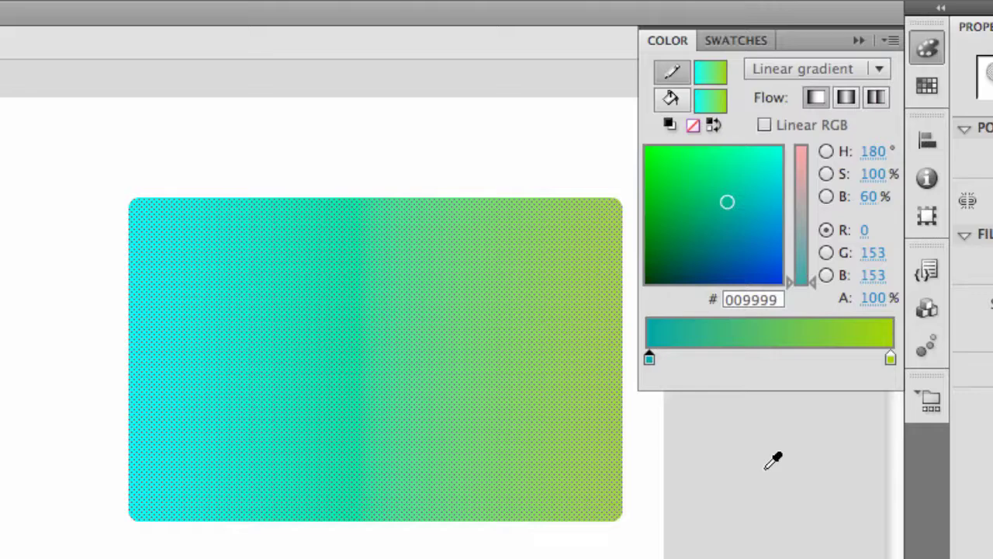
click(891, 359)
click(921, 430)
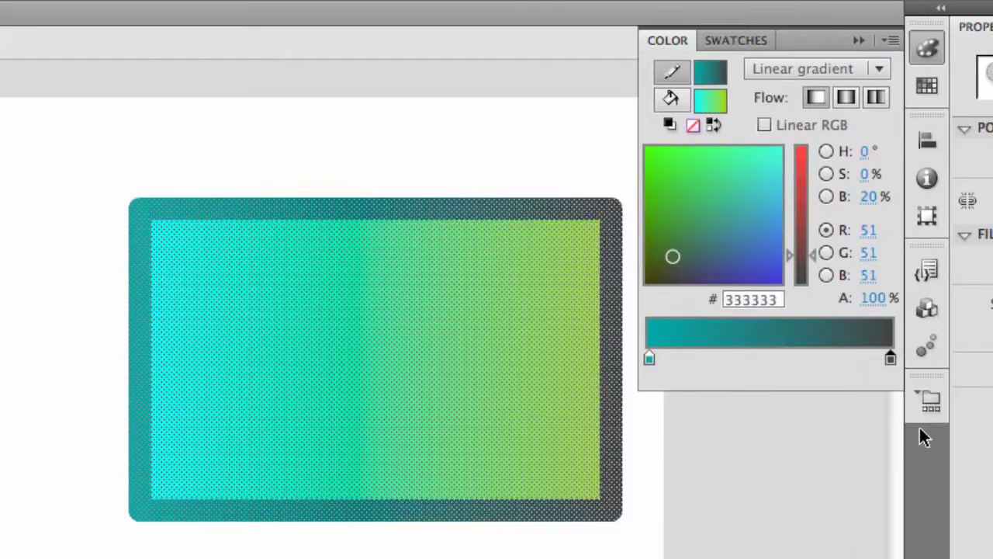
click(115, 256)
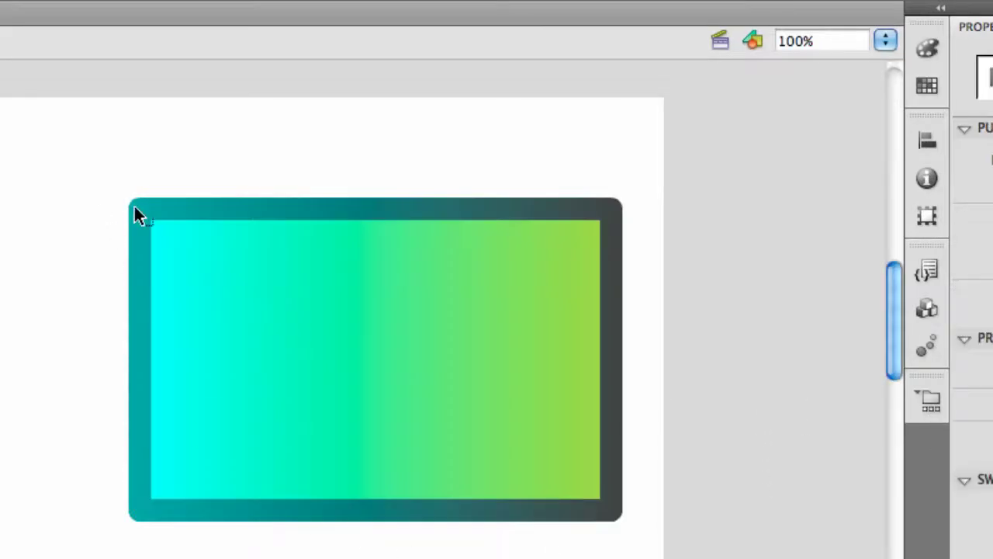
Add three color stops to the rectangle's linear fill gradient: light blue 5D96F0, magenta CD19DE near the middle, and pale aqua B1ECDE
click(423, 327)
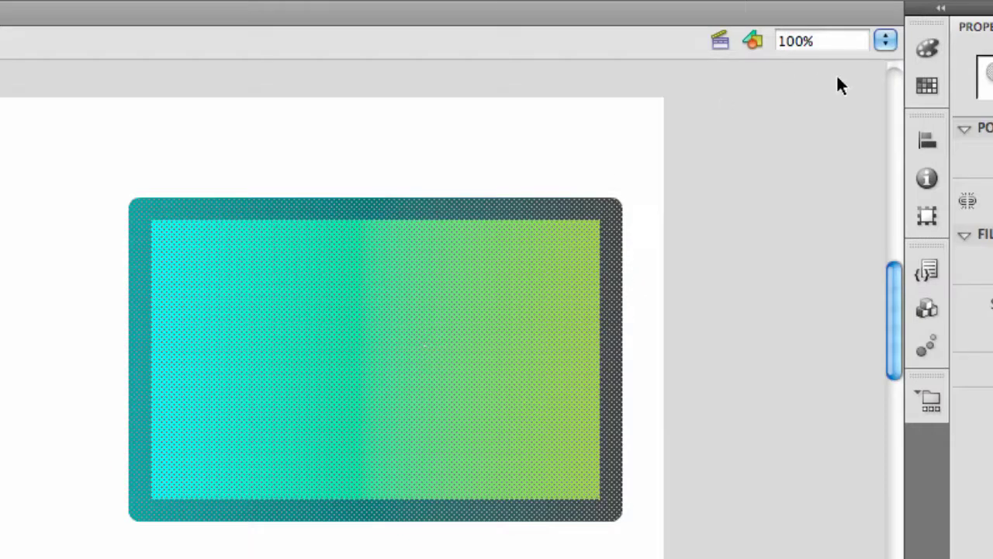
click(935, 45)
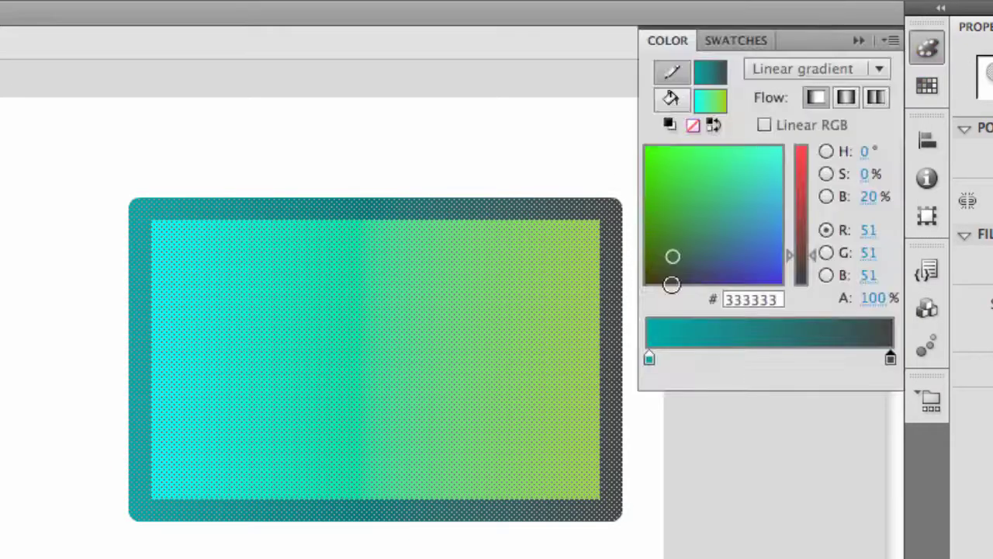
click(679, 98)
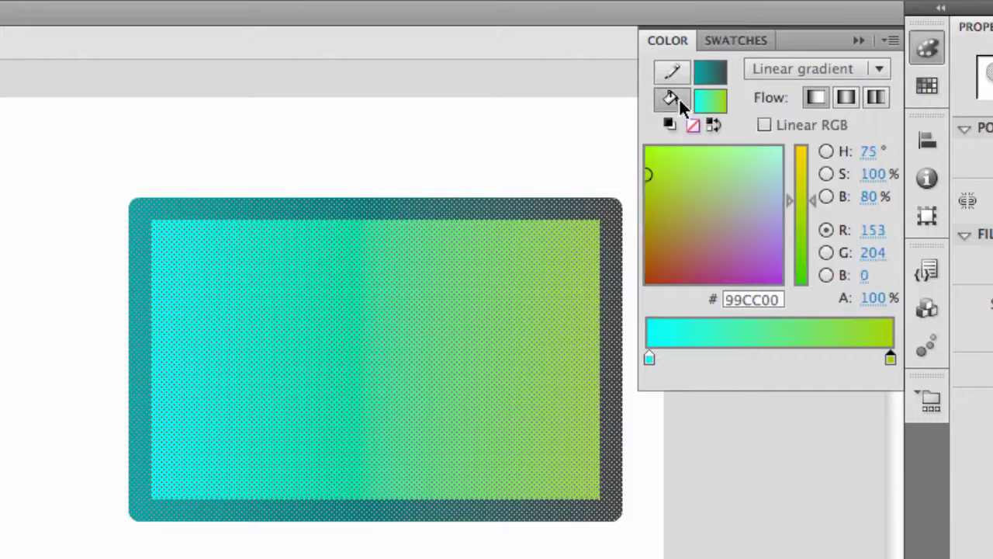
click(761, 359)
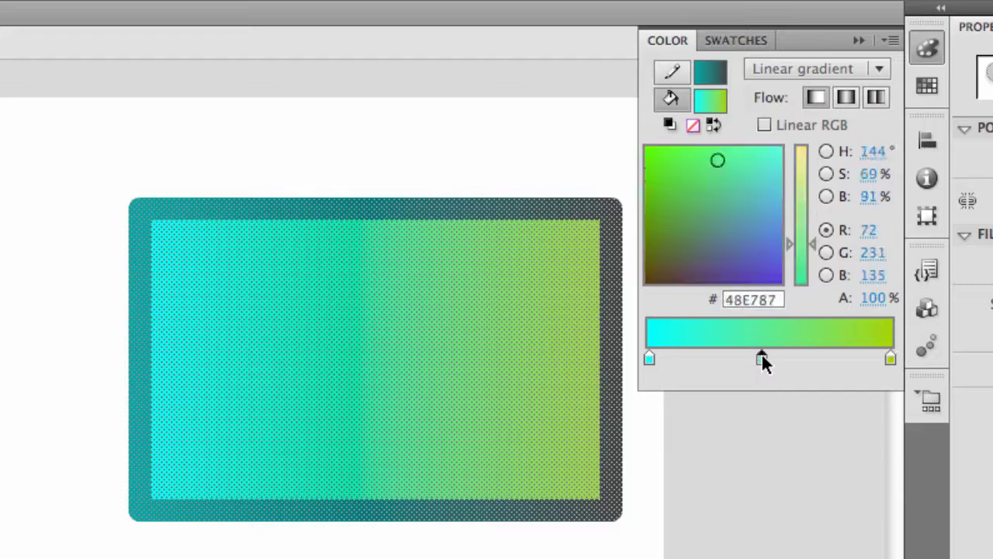
drag(797, 189, 762, 270)
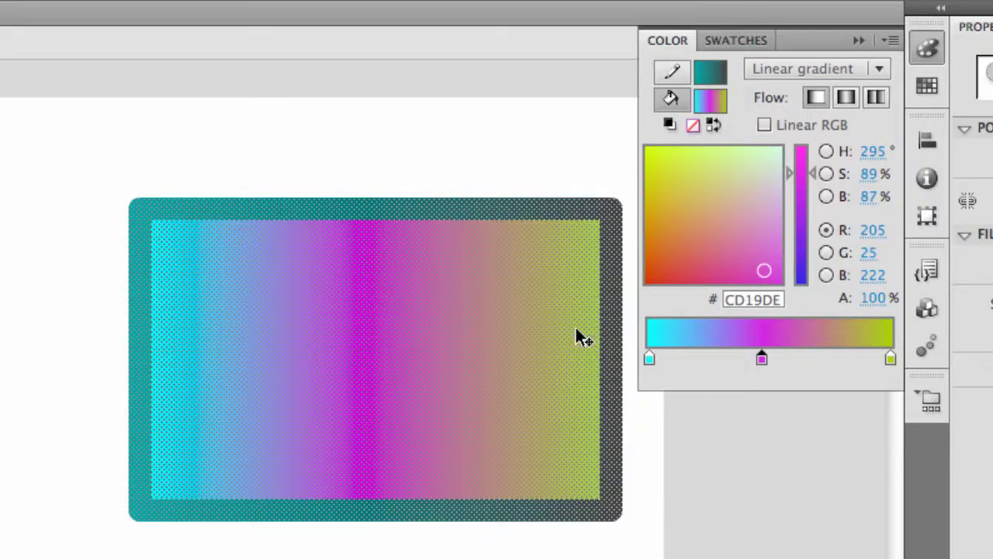
click(701, 358)
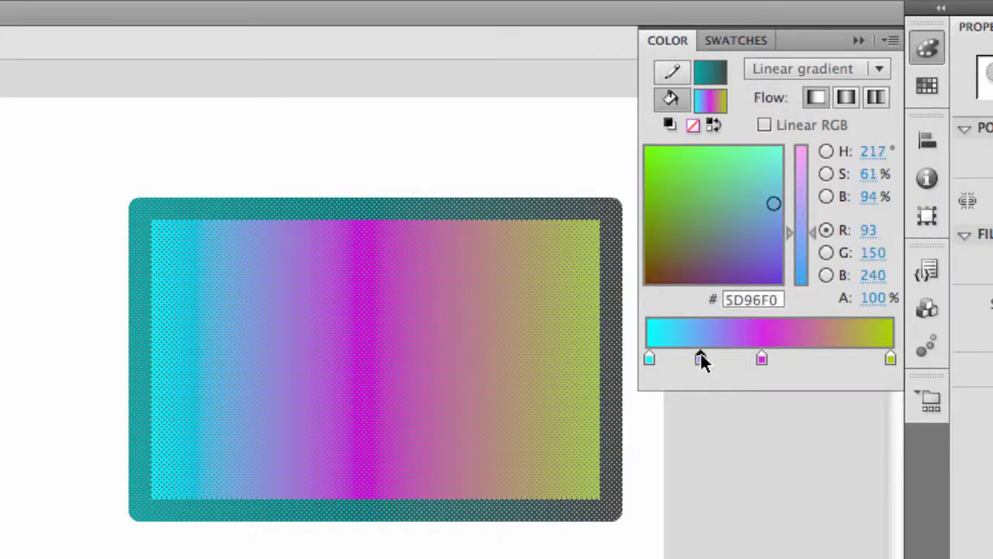
click(832, 358)
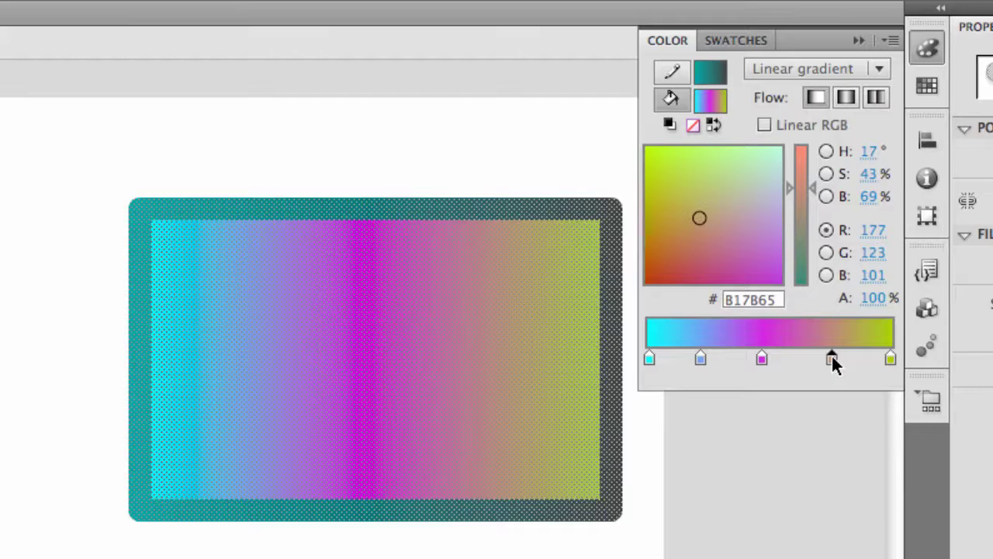
drag(760, 253, 765, 158)
Change the rectangle's multicolor fill to a radial gradient and deselect the shape
click(798, 72)
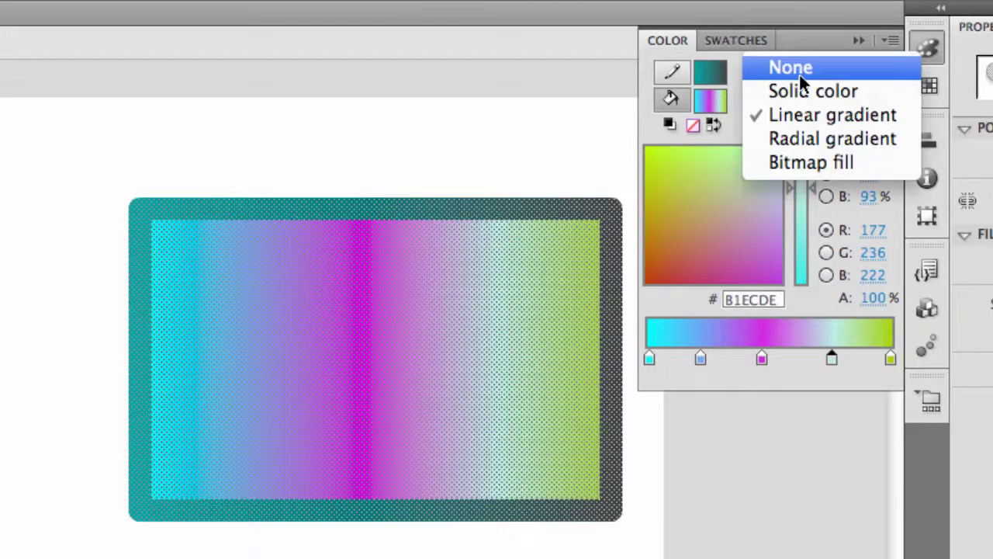
click(784, 143)
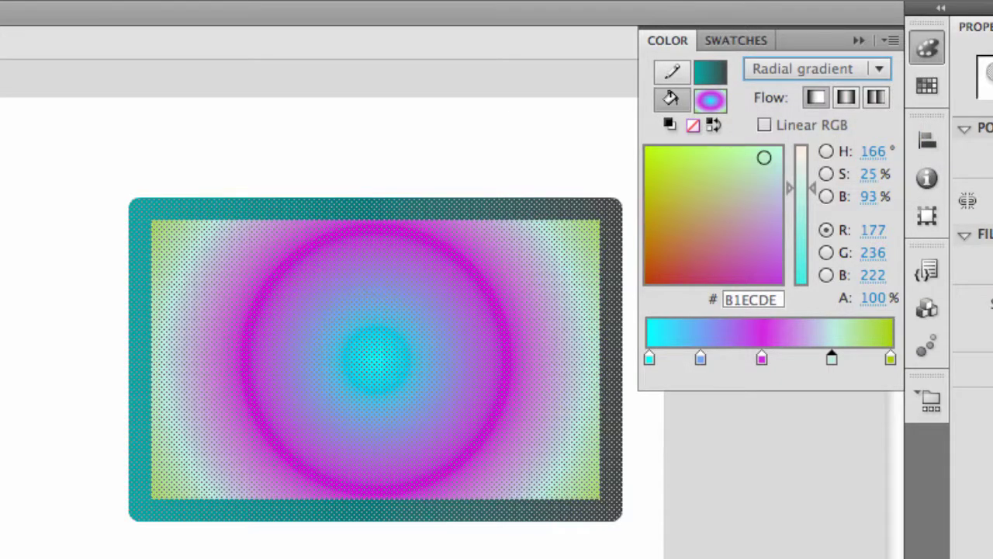
key(Escape)
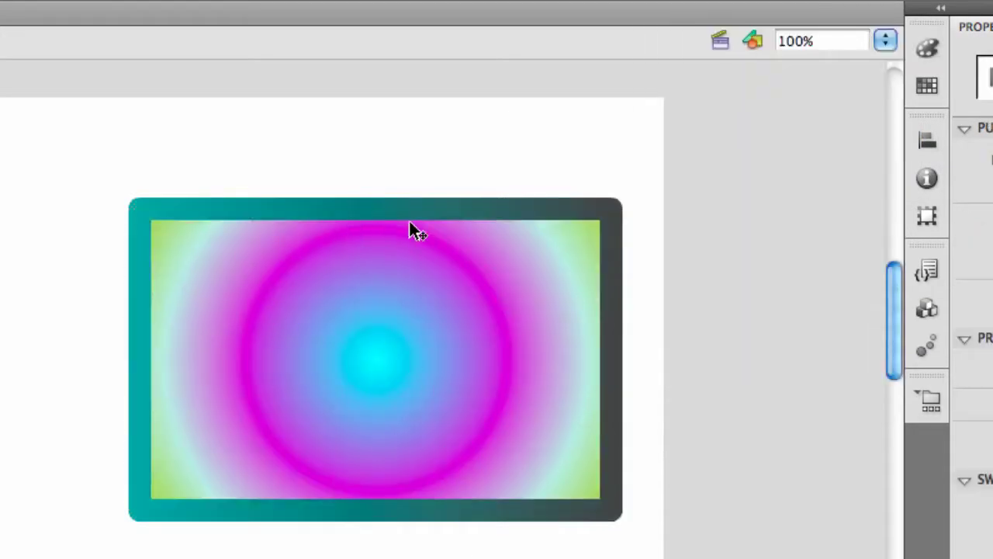
Select the rectangle with its outline and remove the magenta, pale aqua and light blue stops from the radial fill gradient
double_click(422, 394)
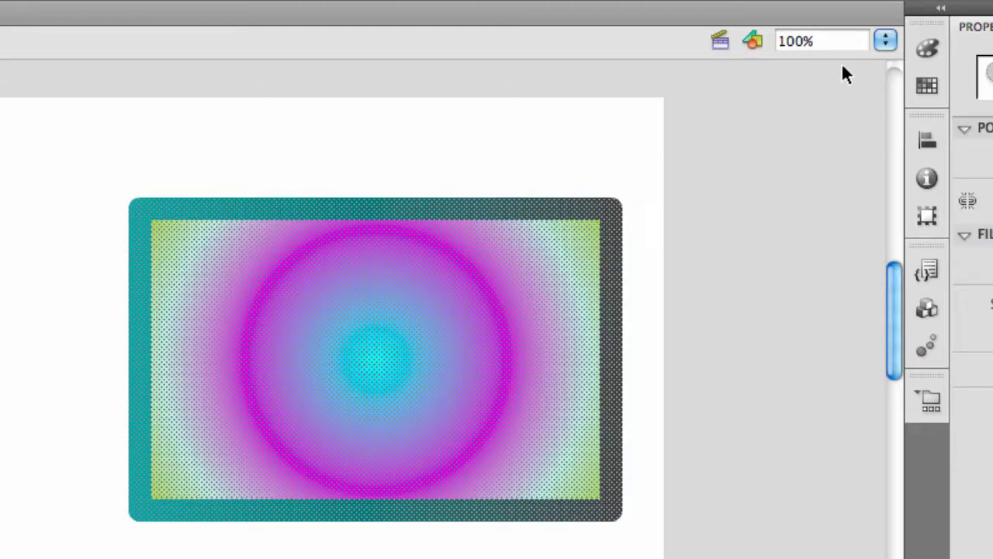
click(930, 40)
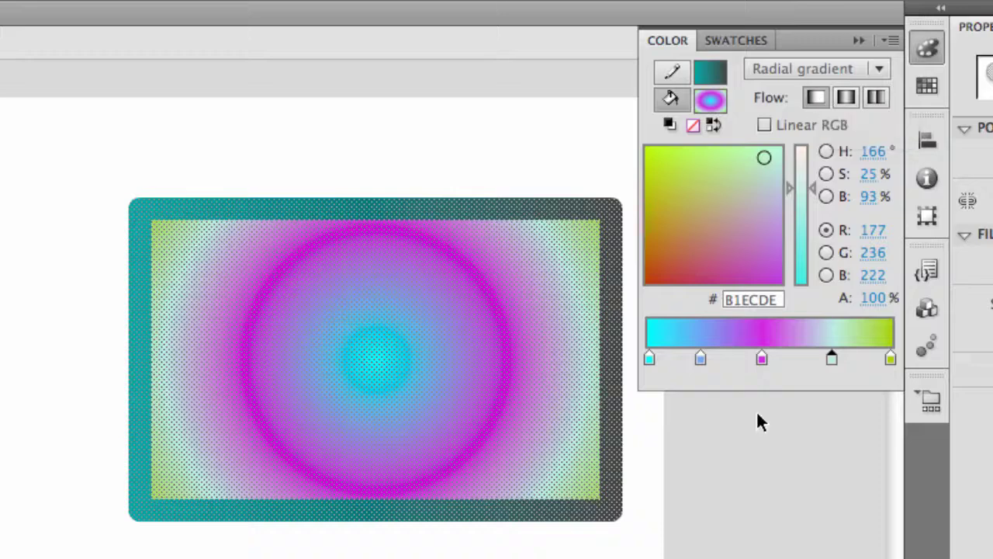
click(762, 359)
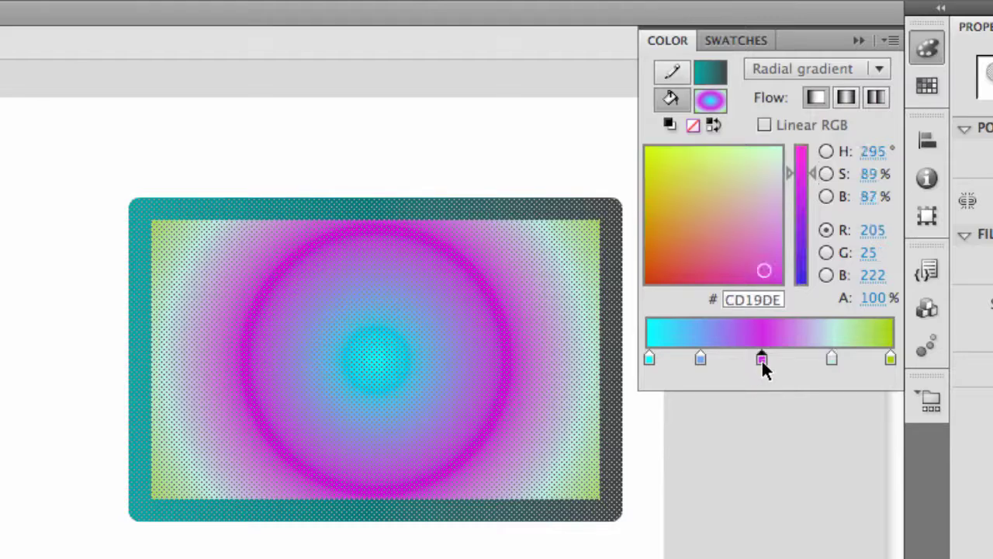
drag(760, 403, 765, 402)
drag(830, 358, 831, 423)
drag(706, 357, 681, 452)
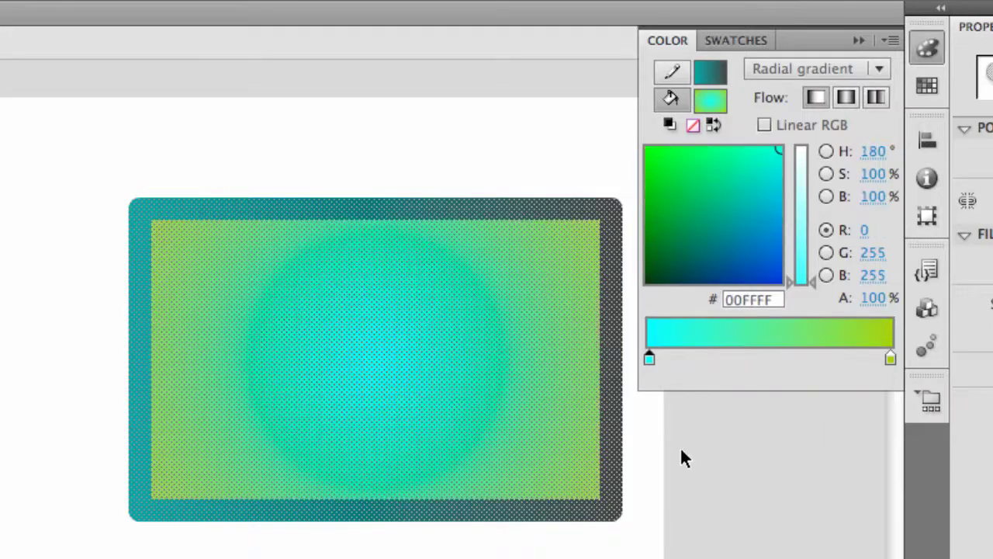
Switch the rectangle's fill to a solid color, change it back to a linear gradient, and deselect the shape
click(889, 358)
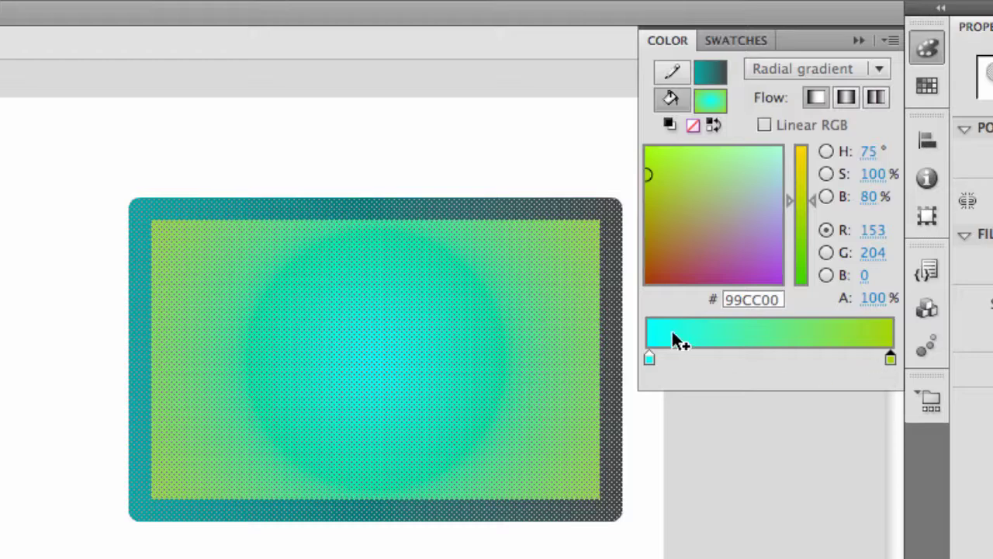
click(774, 72)
click(776, 91)
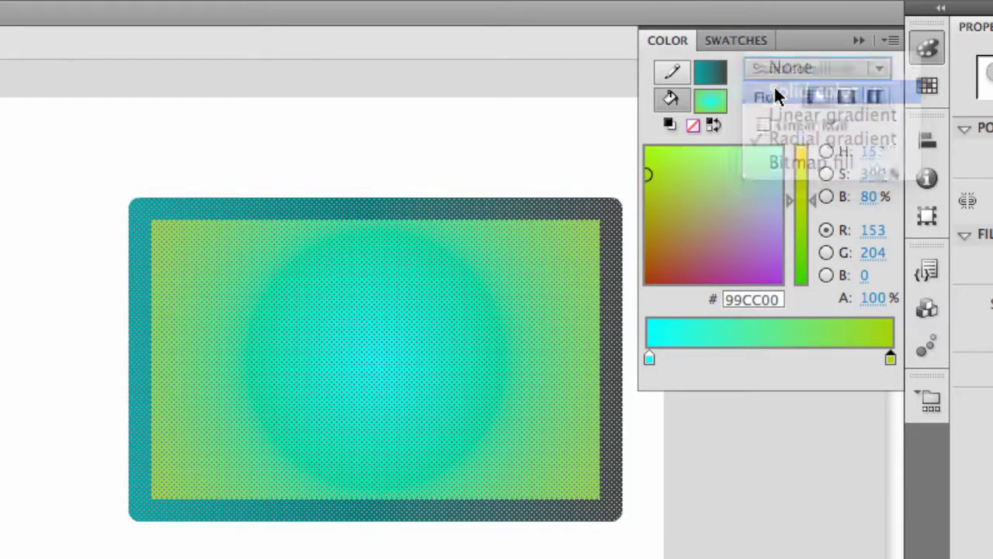
click(778, 68)
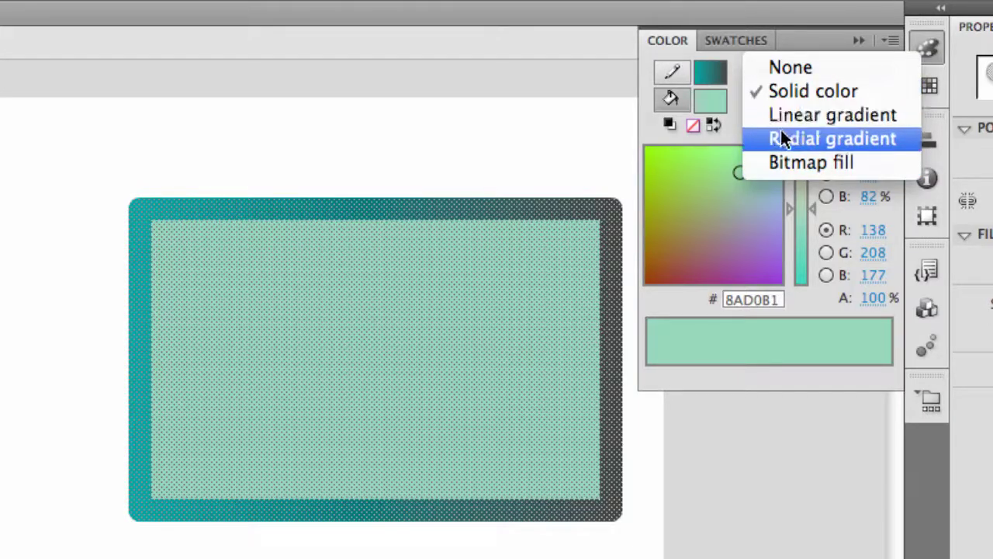
click(515, 154)
click(766, 68)
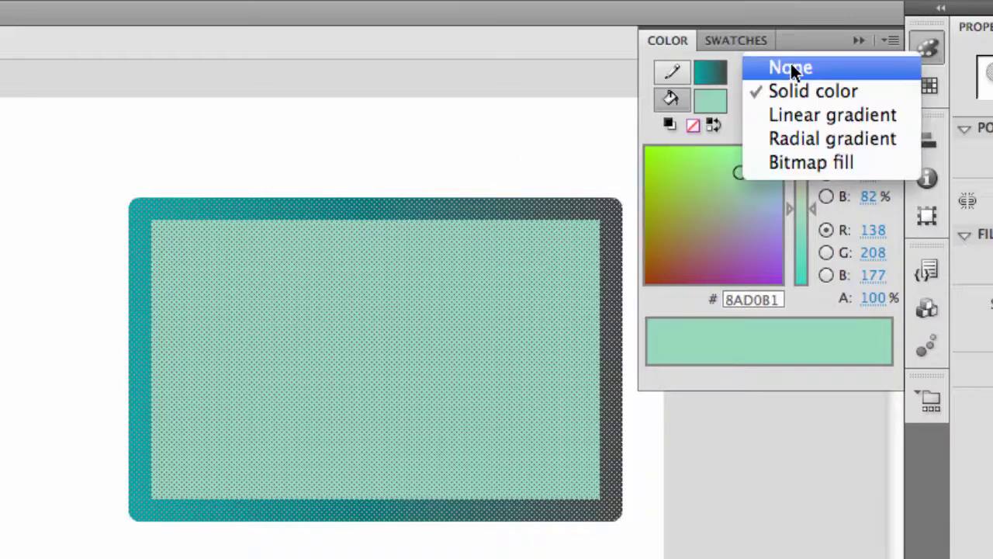
click(798, 112)
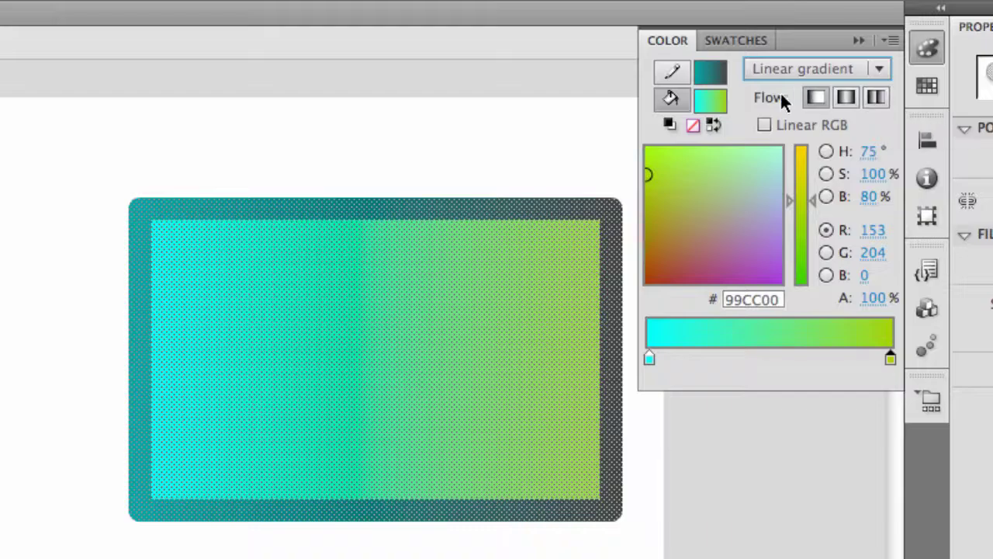
click(930, 48)
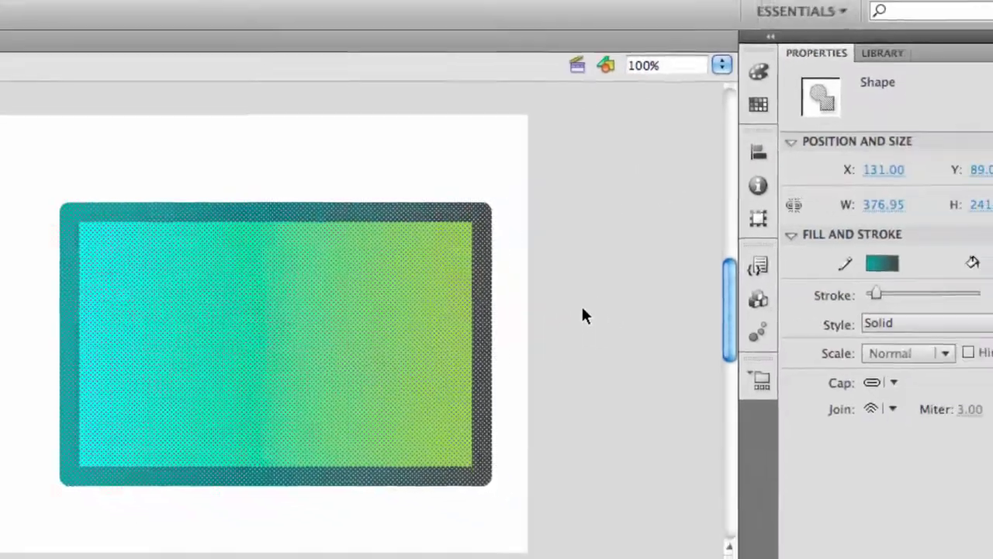
click(733, 330)
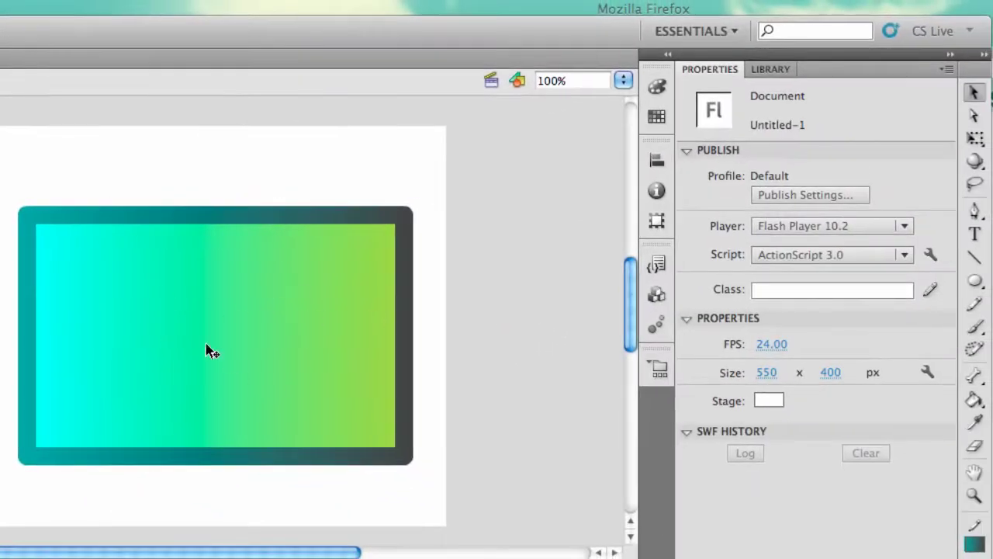
Use the Gradient Transform tool to narrow the rectangle's linear fill gradient slightly and rotate it to a diagonal
click(116, 328)
click(527, 261)
click(978, 140)
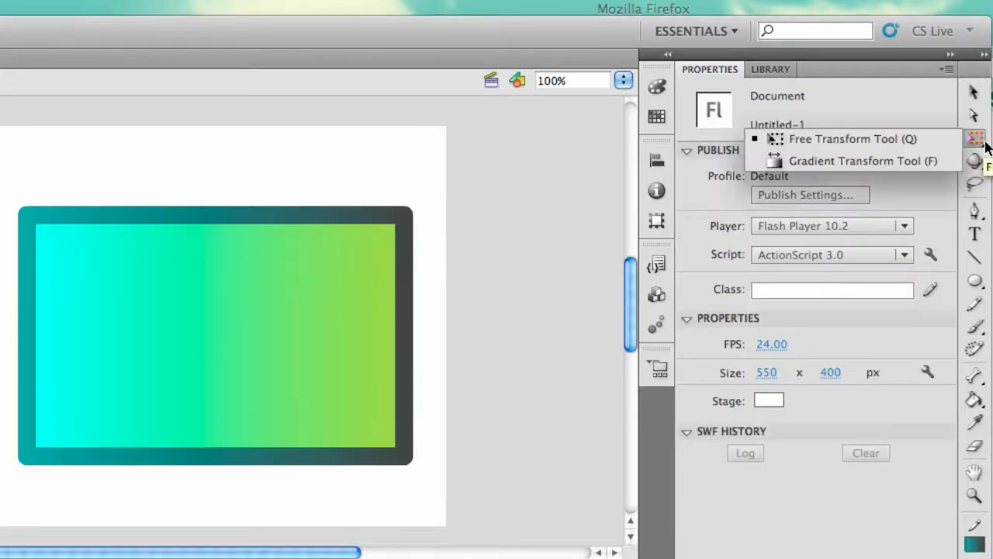
click(838, 161)
click(272, 383)
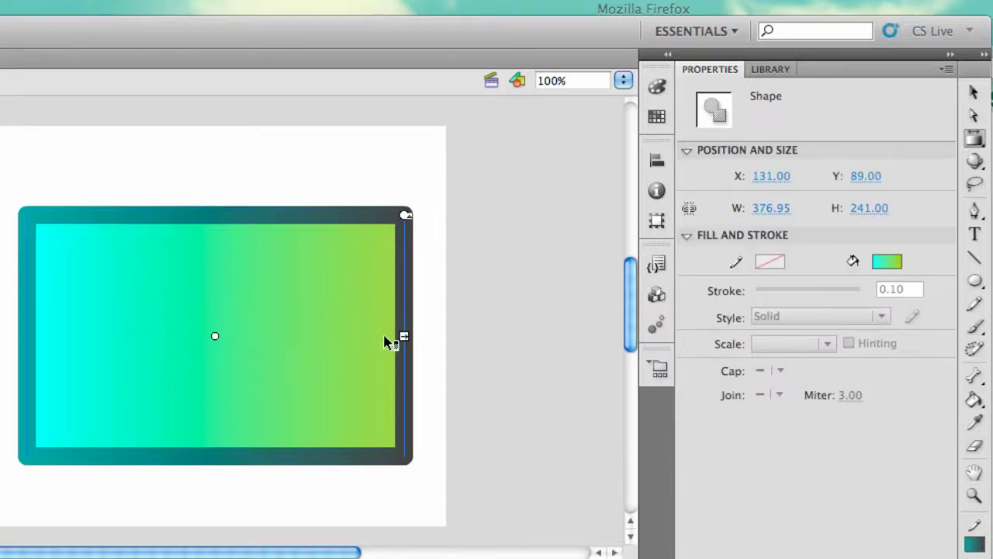
drag(404, 339, 359, 336)
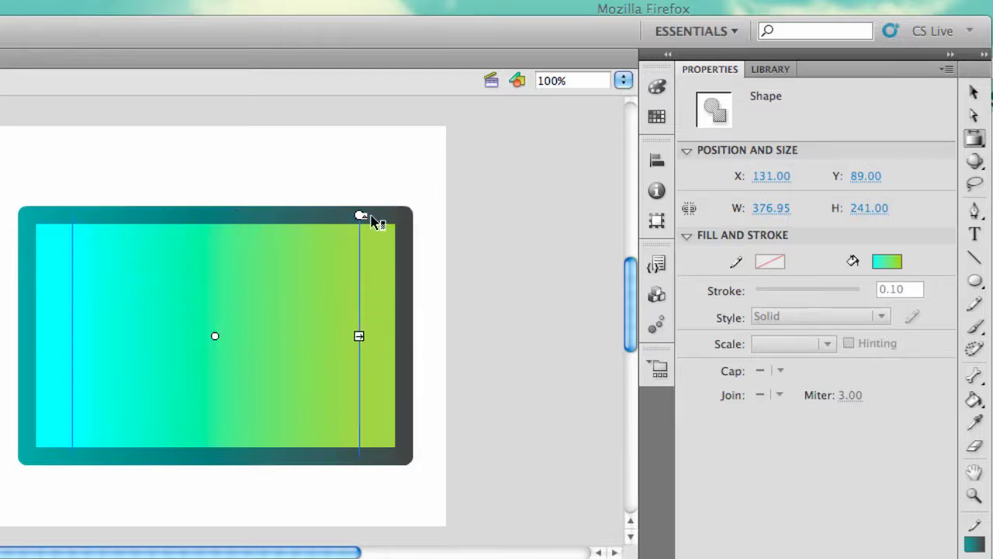
drag(362, 213, 219, 179)
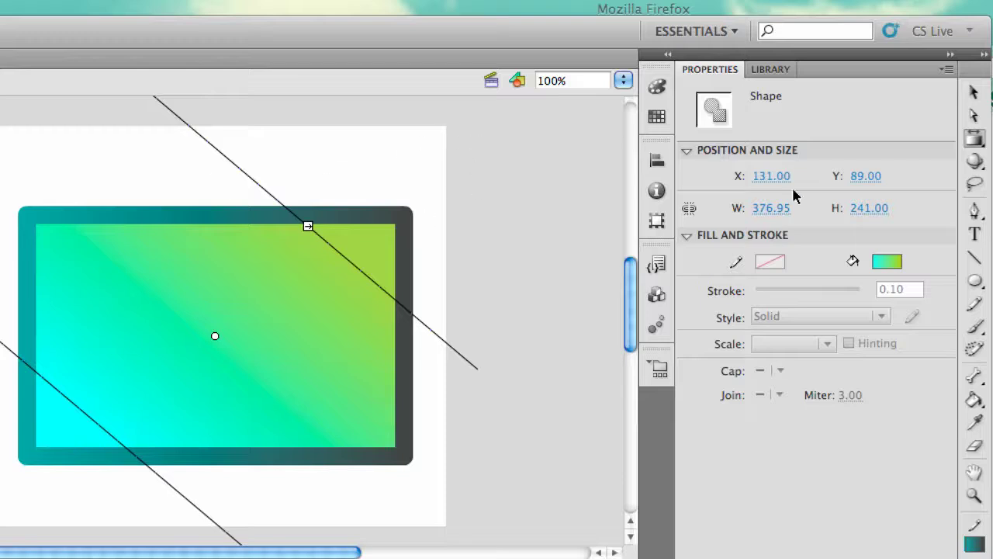
Set the start color of the rectangle's fill gradient to dark blue 000066
click(656, 87)
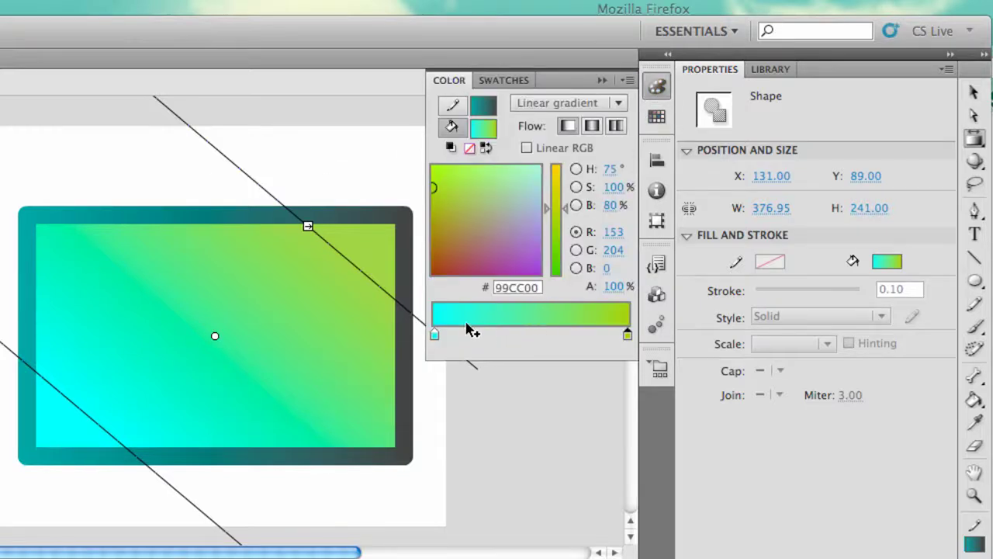
click(435, 335)
click(433, 334)
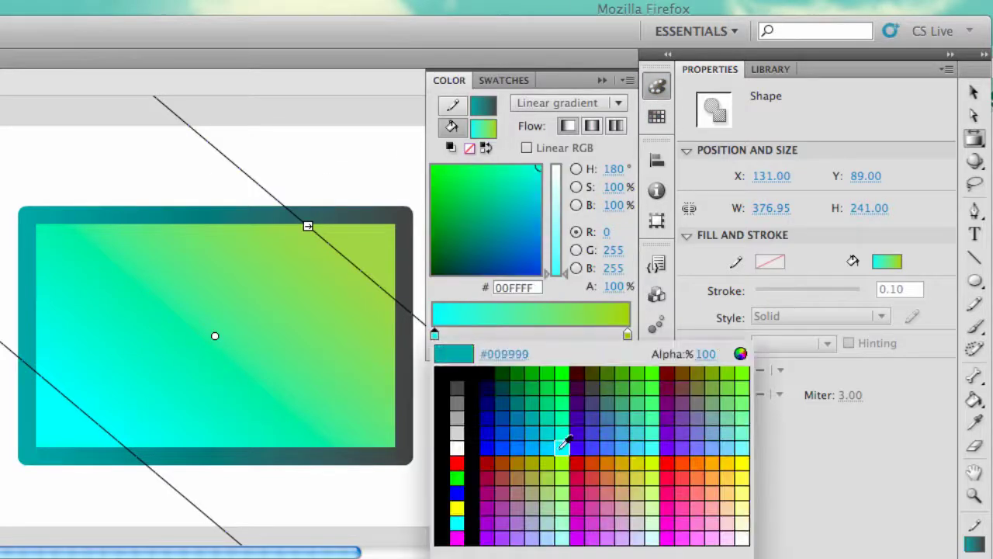
click(489, 403)
click(502, 454)
click(282, 312)
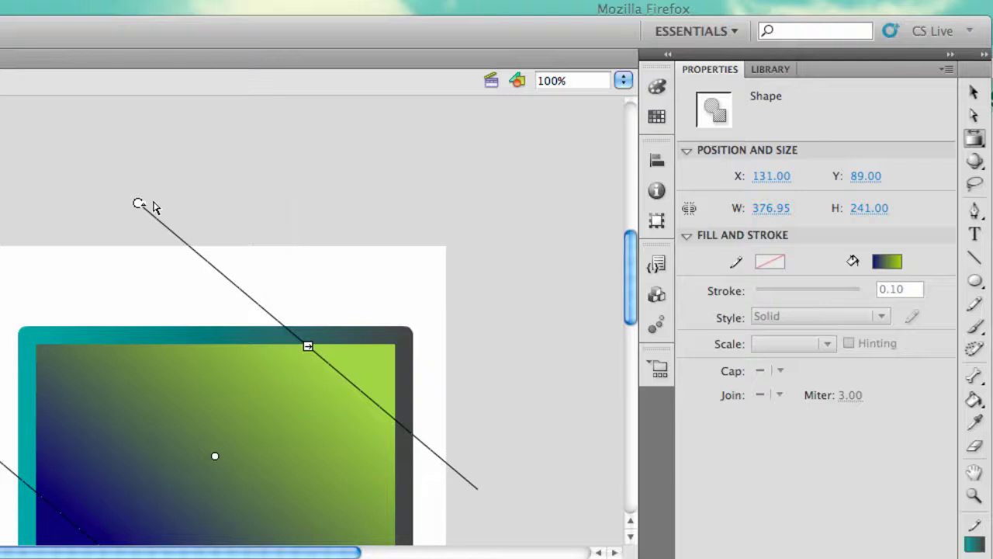
Rotate the fill gradient back so its colors blend horizontally, and narrow it further toward the rectangle's center
drag(139, 202, 358, 243)
scroll(421, 263, down, 5)
scroll(422, 264, up, 2)
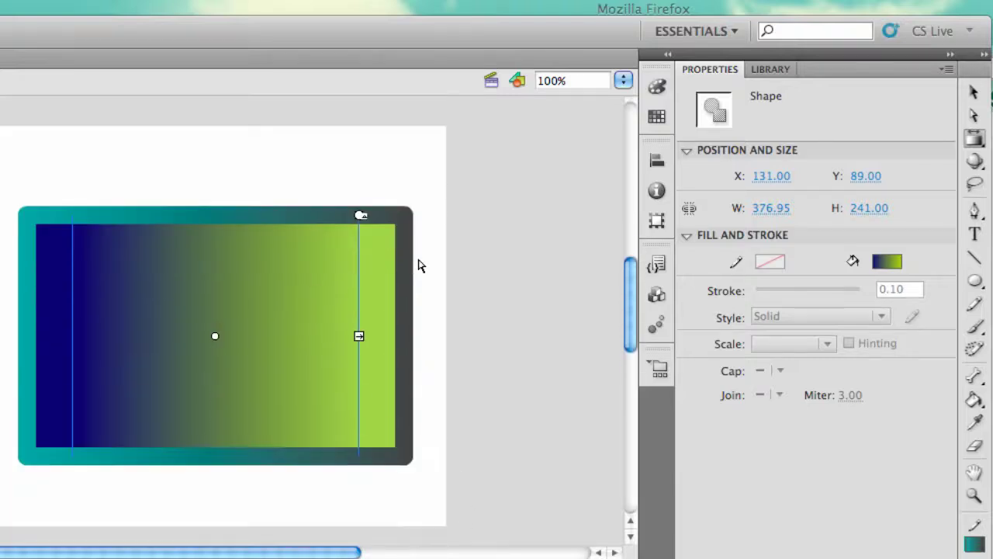
drag(359, 334, 322, 336)
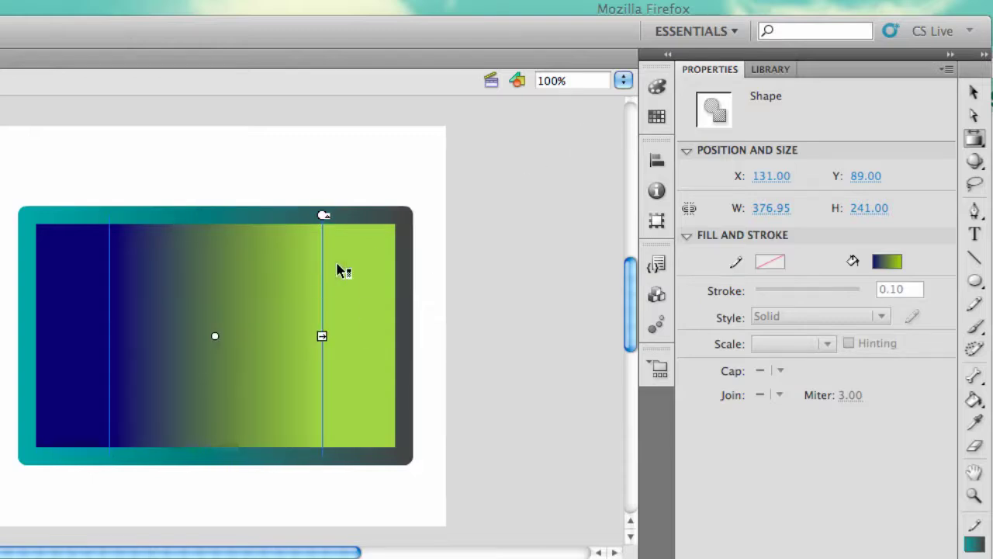
Try the reflect and repeat flow modes on the fill gradient, and narrow it to produce several repeating bands
click(657, 84)
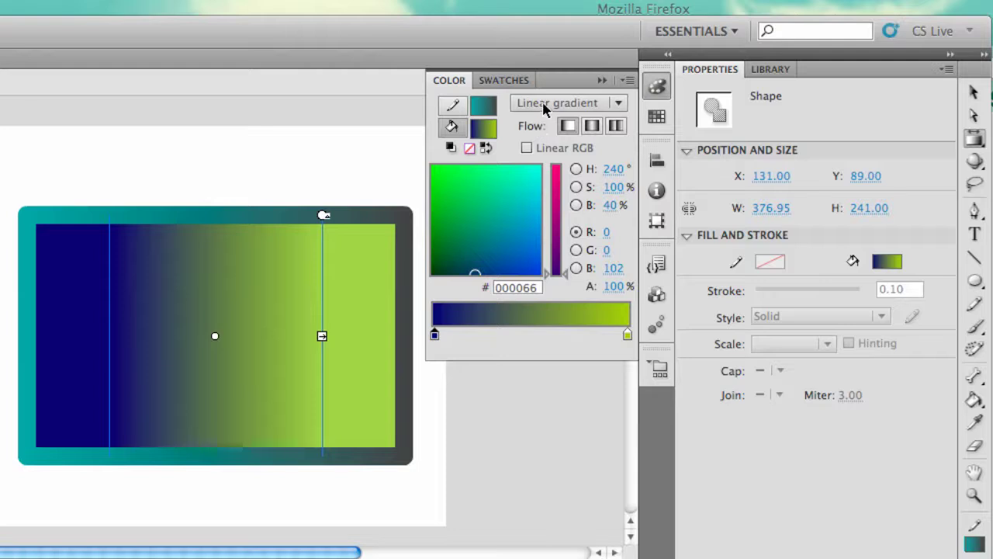
click(592, 127)
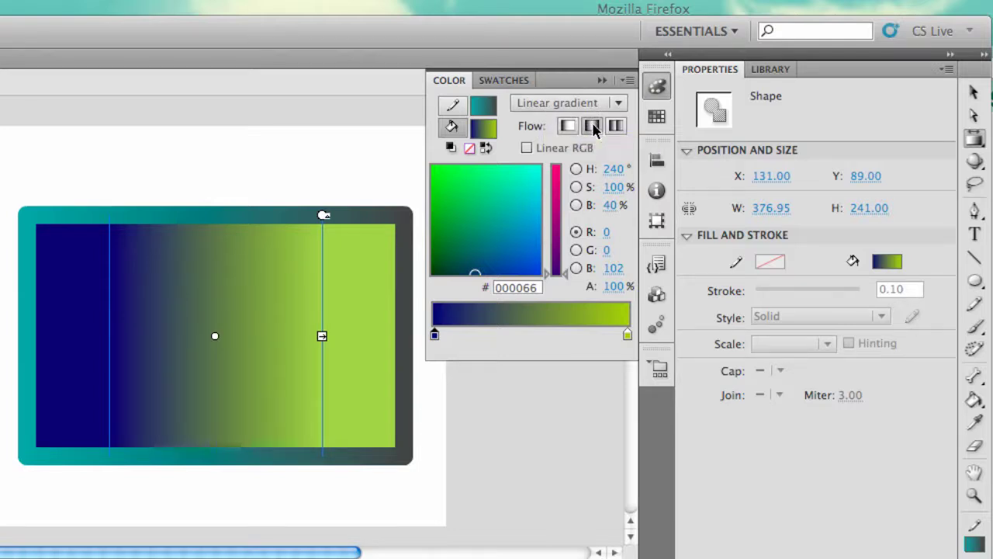
click(618, 131)
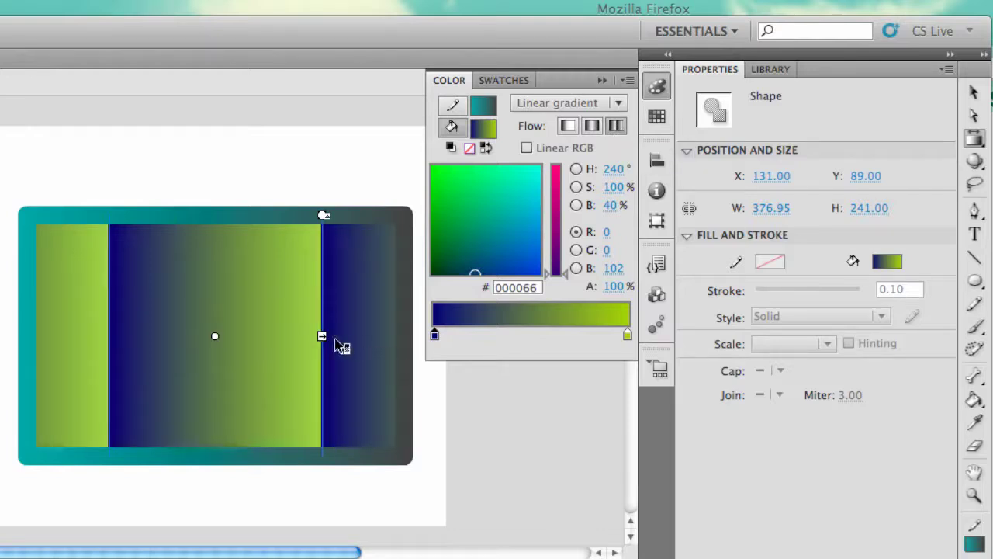
drag(322, 336, 258, 336)
Compare the reflect and repeat flows again, return the fill gradient to extend flow, and widen it to nearly the rectangle's full width
click(656, 94)
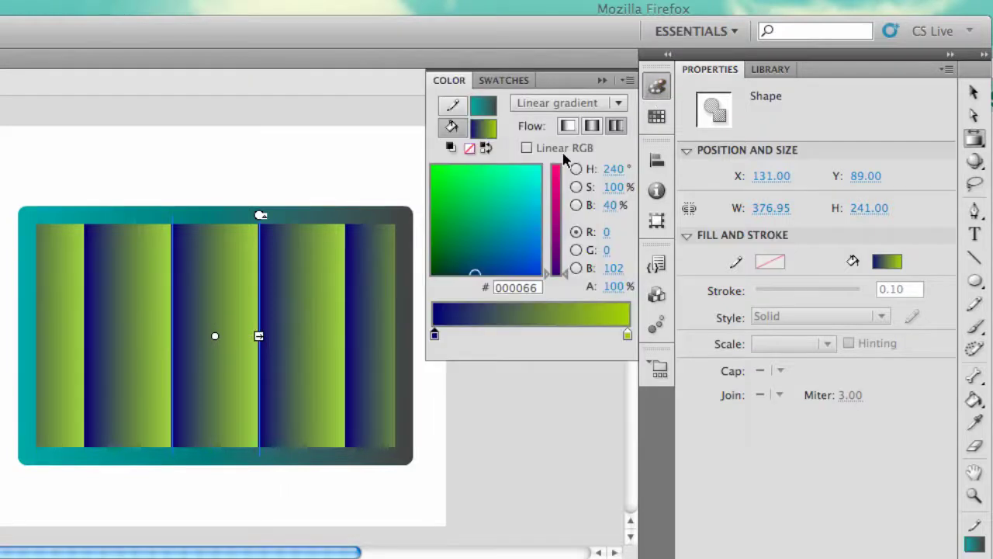
click(592, 127)
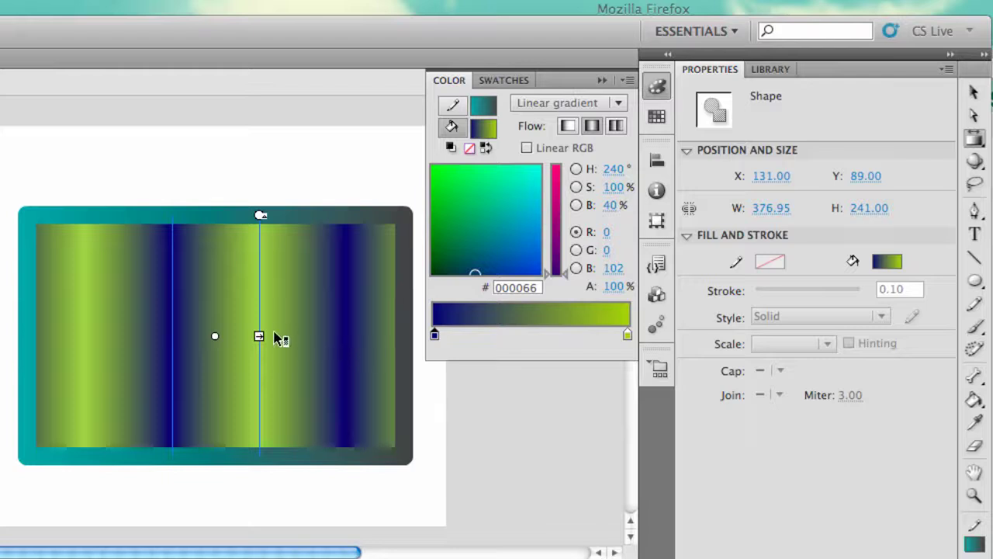
click(616, 126)
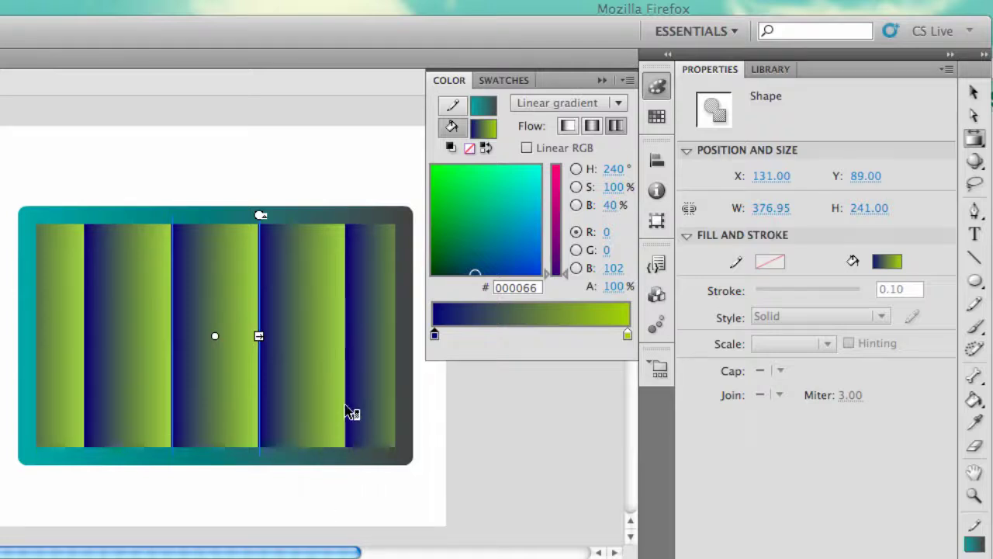
click(567, 127)
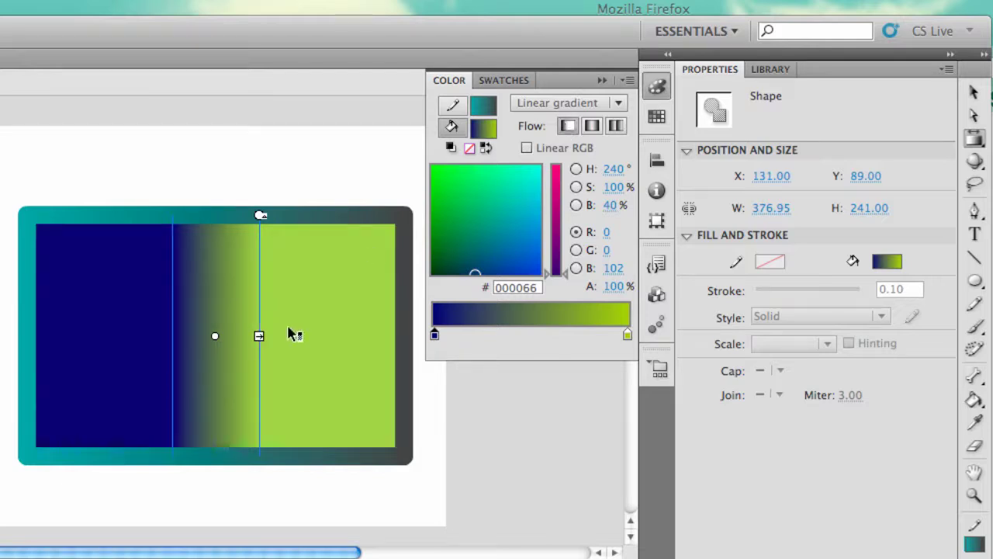
drag(259, 335, 362, 349)
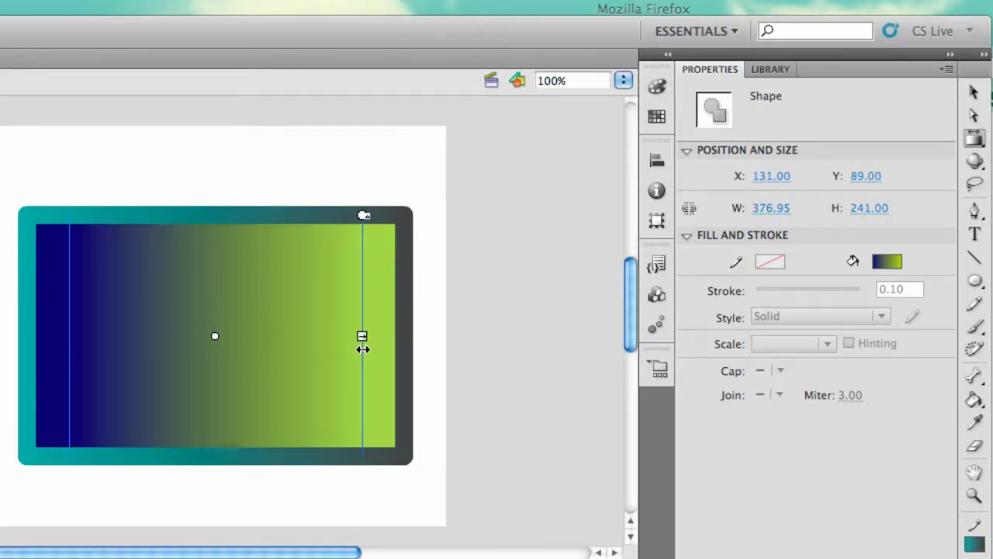